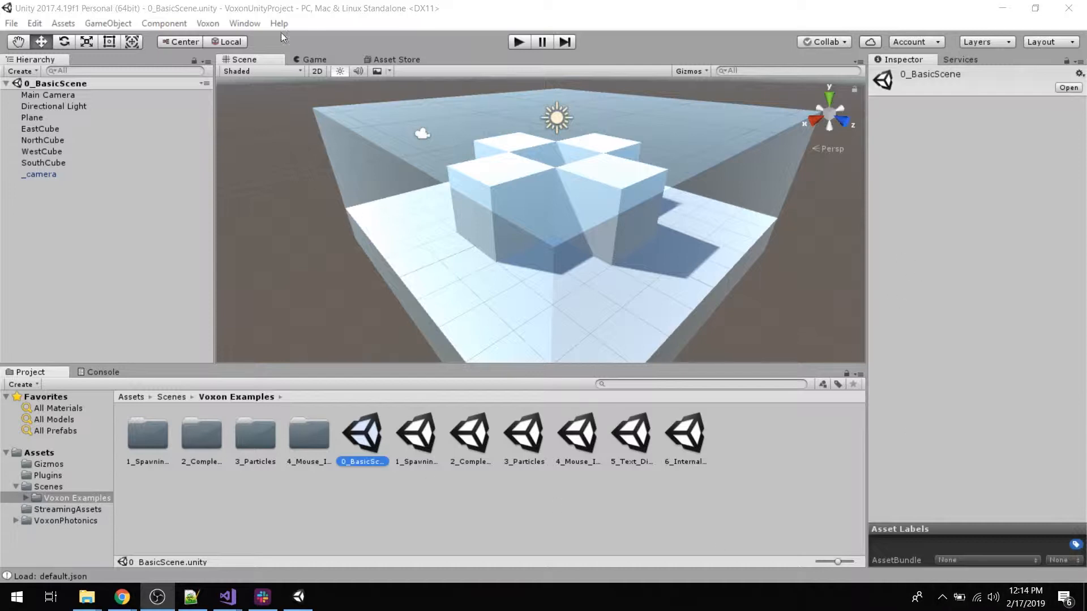
# Test-run the 0_BasicScene example and open InitialScene from the project's Scenes folder.
pyautogui.click(521, 45)
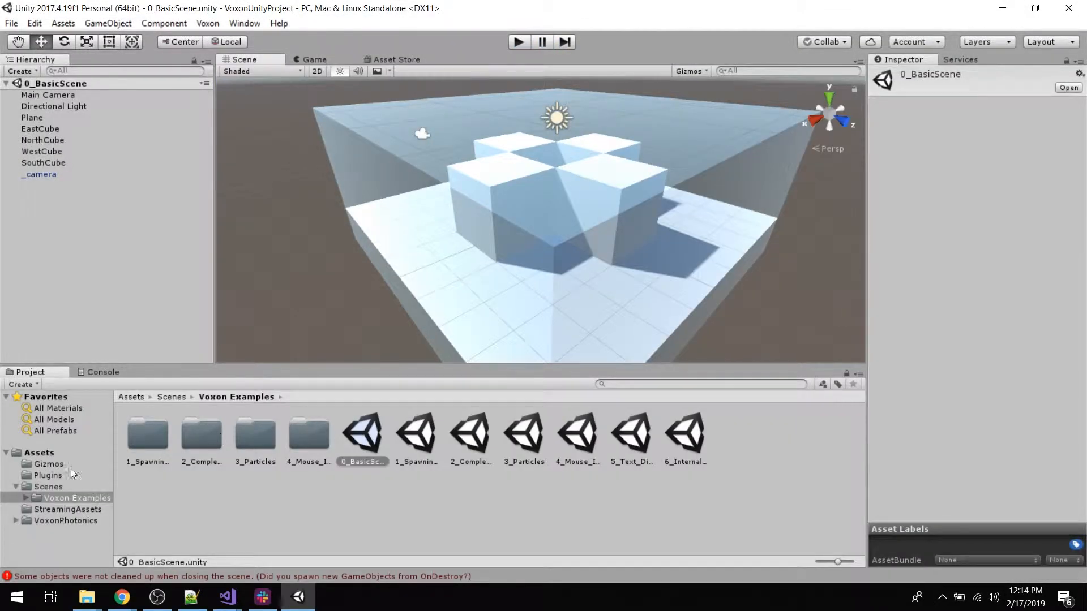
pyautogui.click(40, 453)
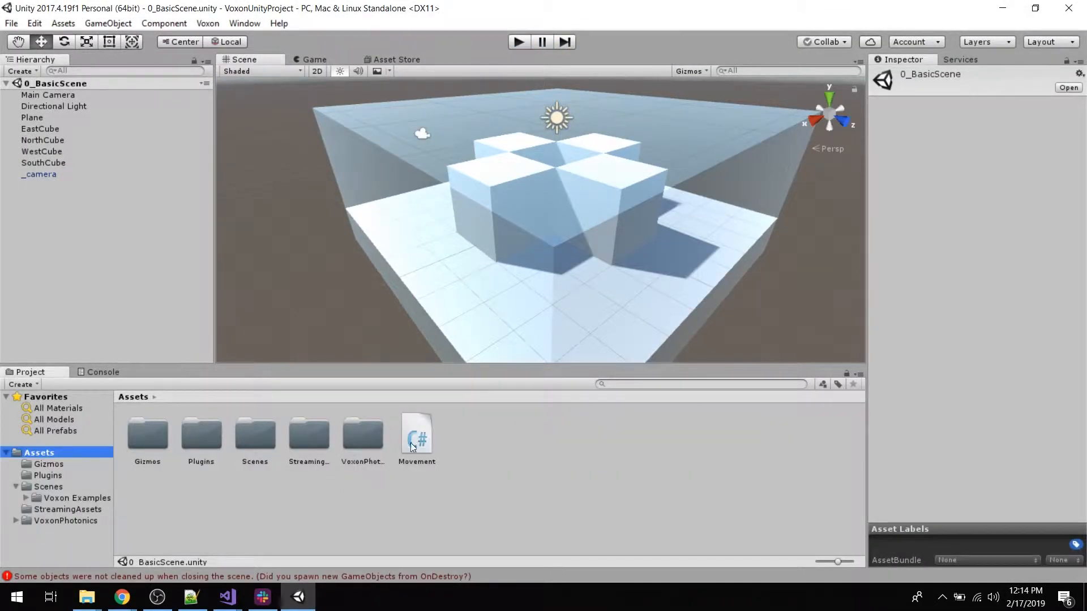
pyautogui.click(45, 487)
pyautogui.doubleClick(211, 441)
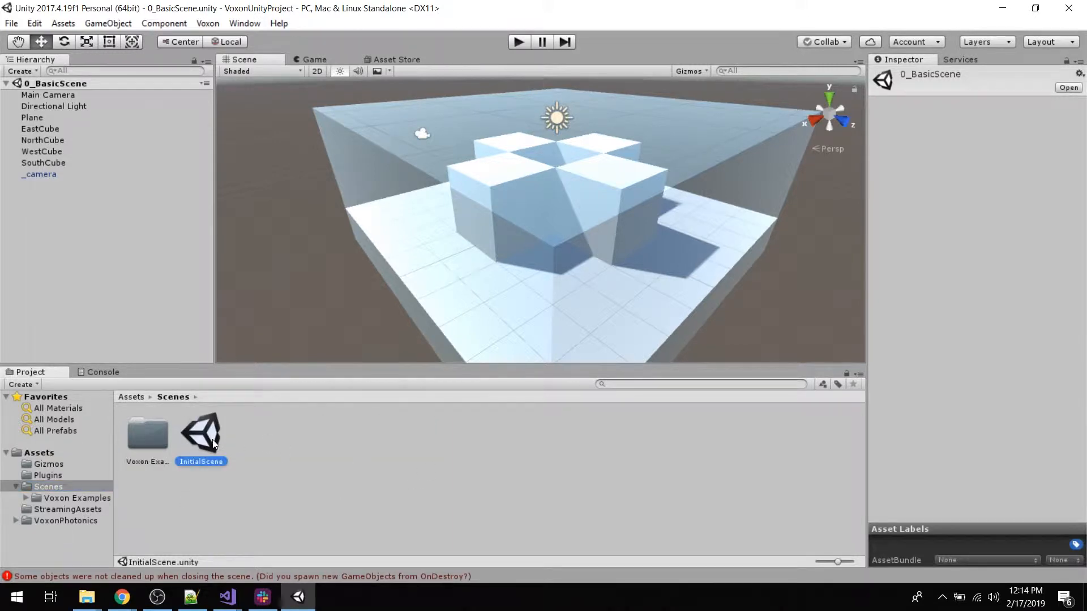
# Add a 3D cube to the scene and set its Y scale to 0.4.
pyautogui.rightClick(148, 167)
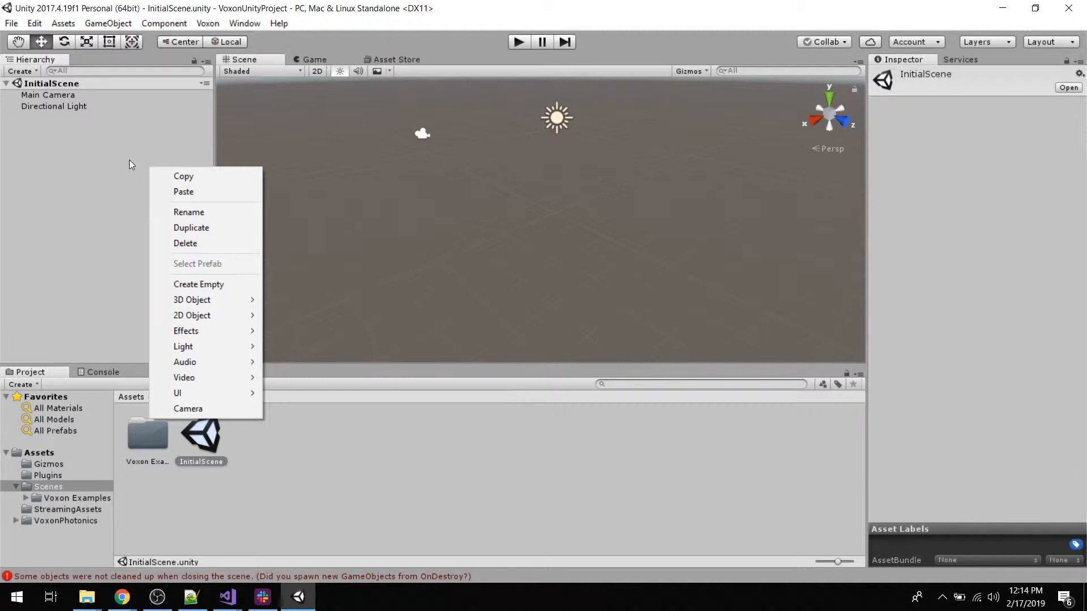
pyautogui.moveTo(237, 298)
pyautogui.click(302, 300)
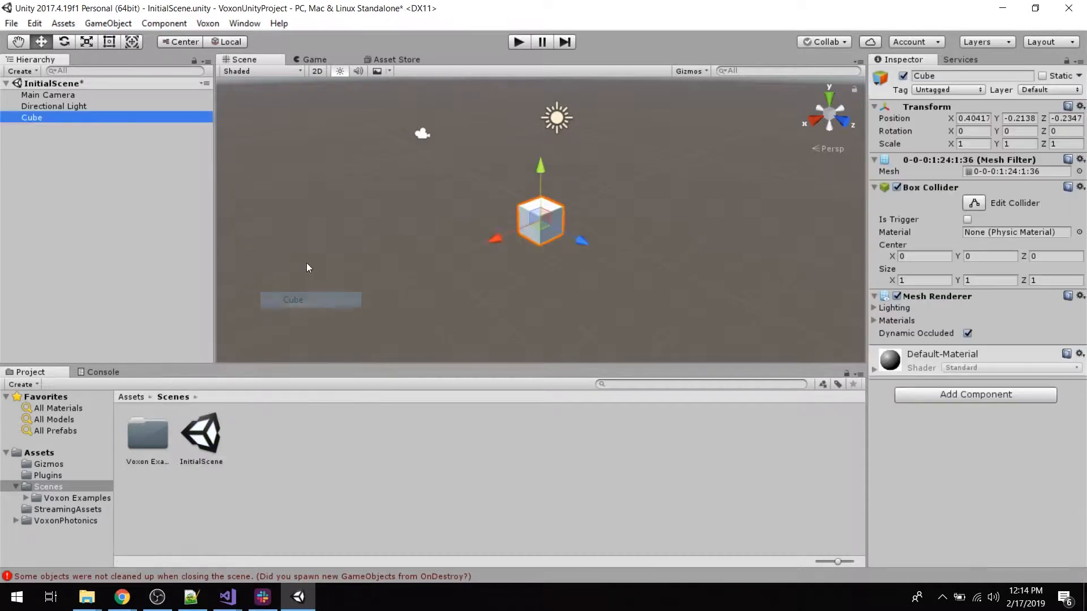
pyautogui.click(974, 144)
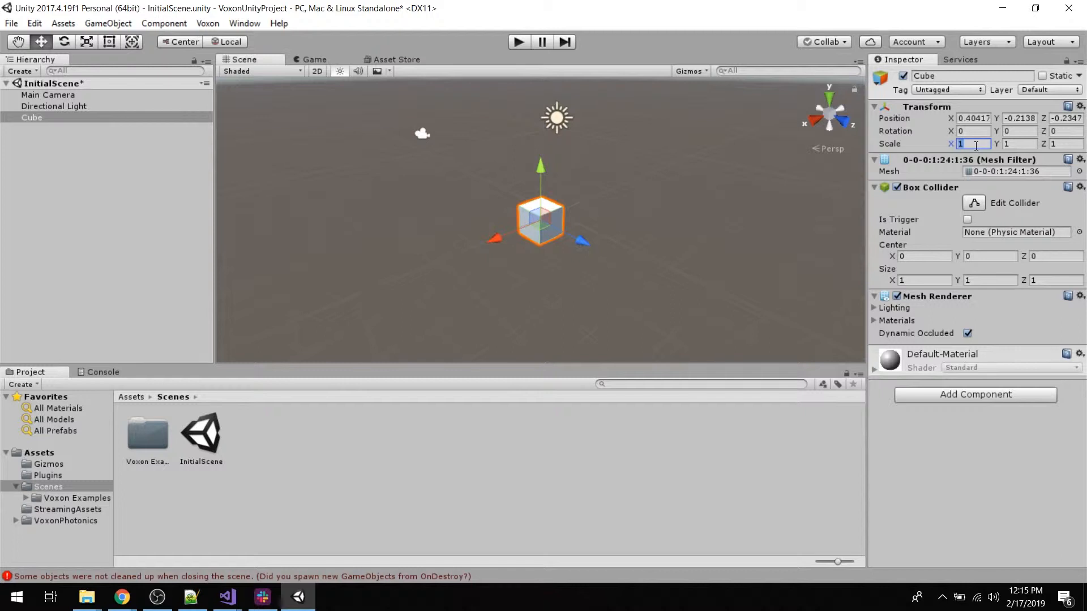
pyautogui.click(1012, 146)
pyautogui.press('BackSpace')
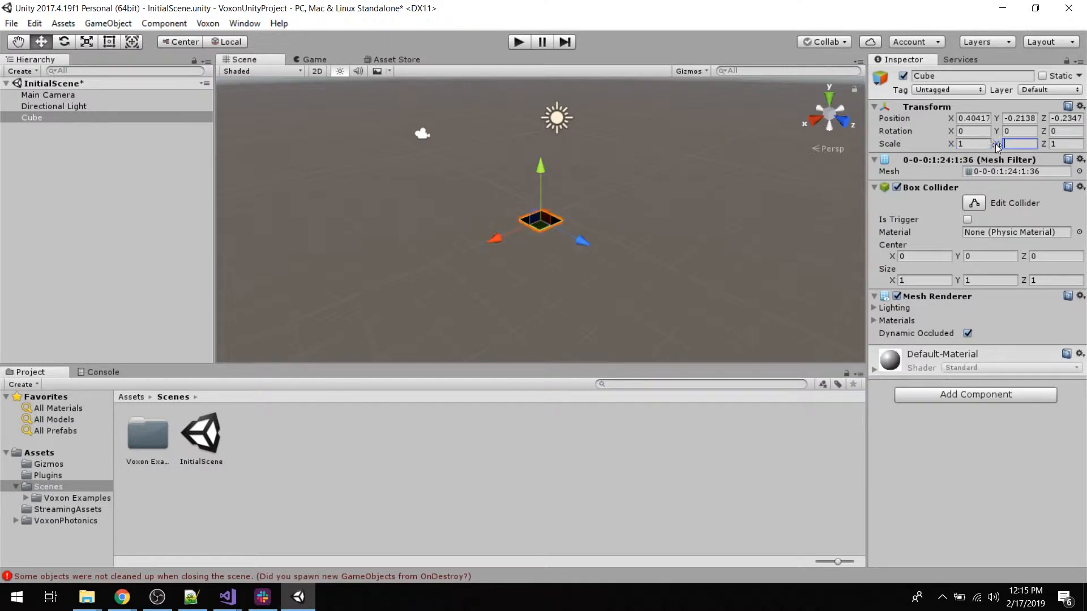
pyautogui.write('.4')
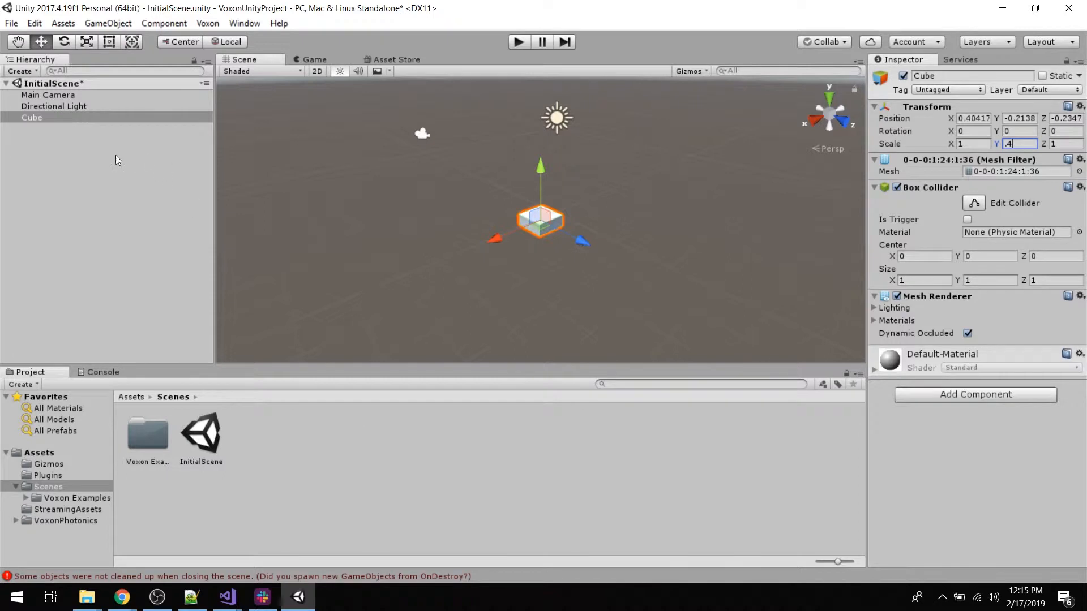
pyautogui.click(94, 133)
# Apply the m_camera material from the VoxonPhotonics Materials folder to the cube.
pyautogui.click(62, 119)
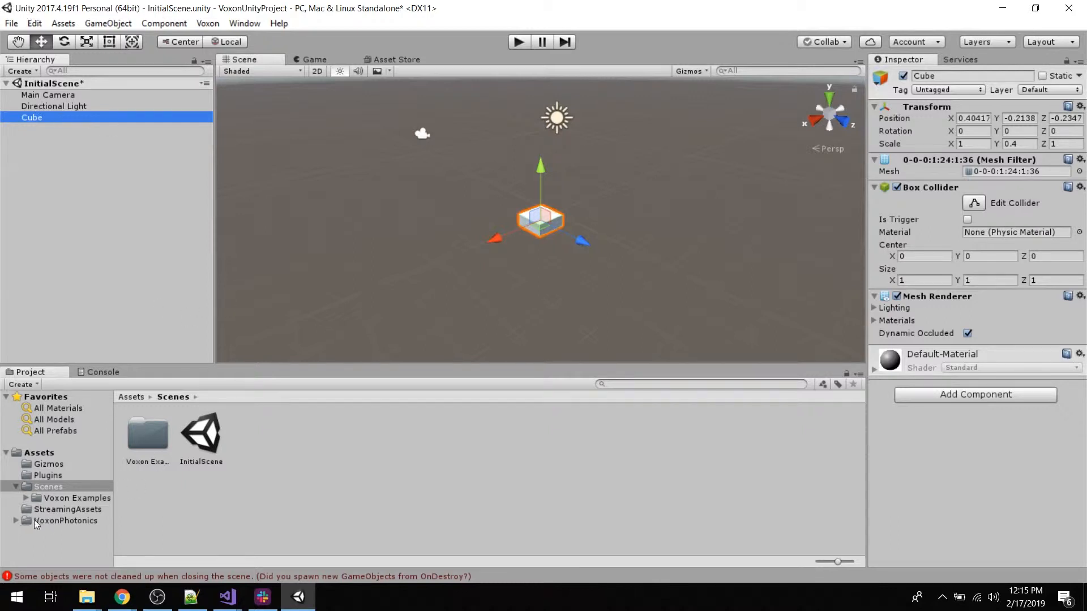
pyautogui.click(16, 520)
pyautogui.scroll(-2, 76, 509)
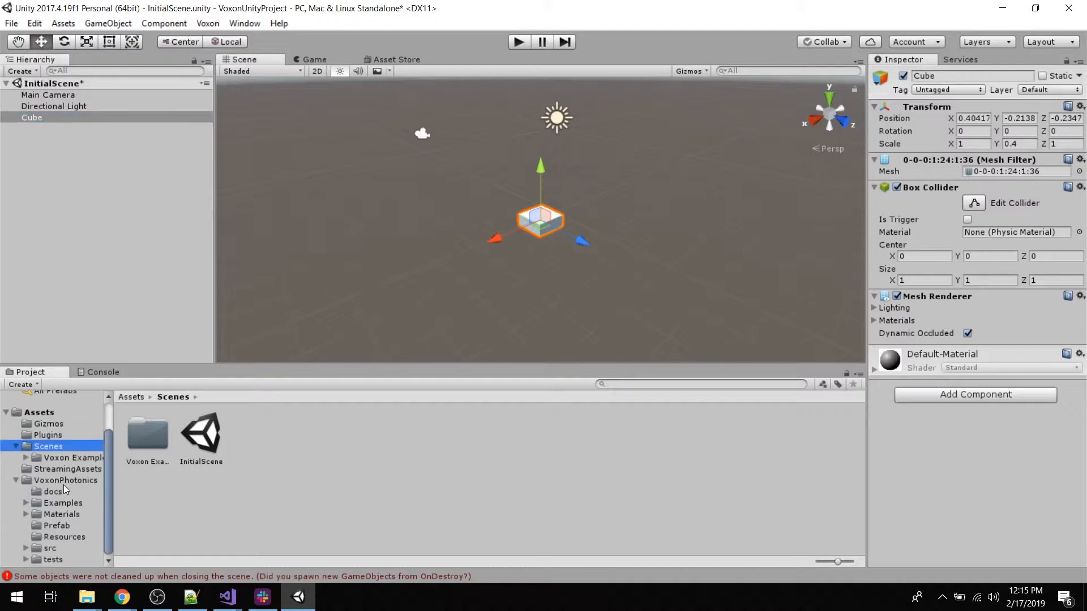
pyautogui.click(63, 514)
pyautogui.moveTo(365, 430); pyautogui.dragTo(66, 118)
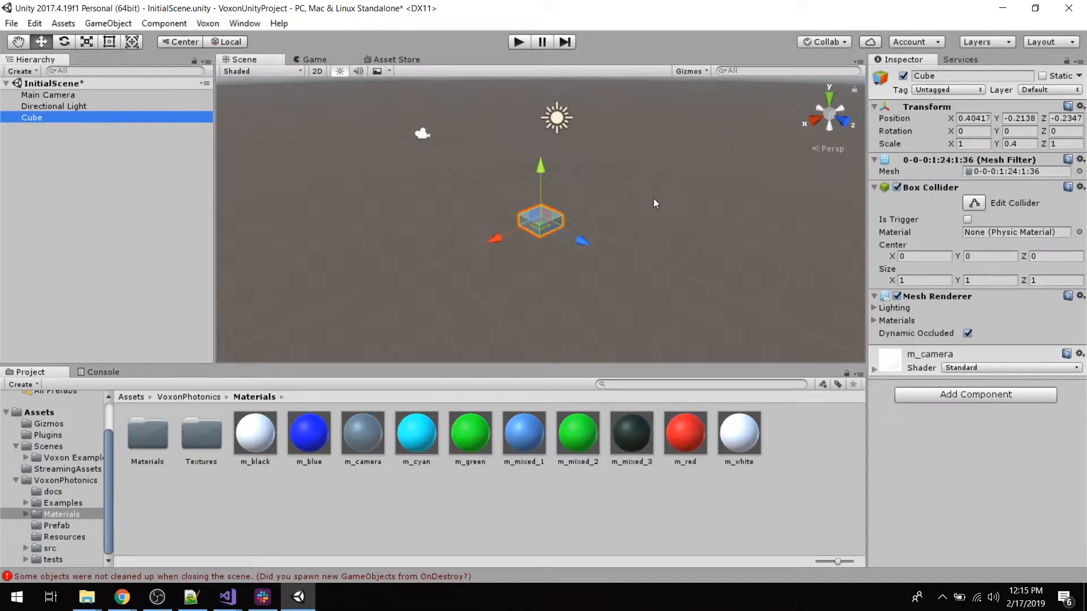
pyautogui.press('f')
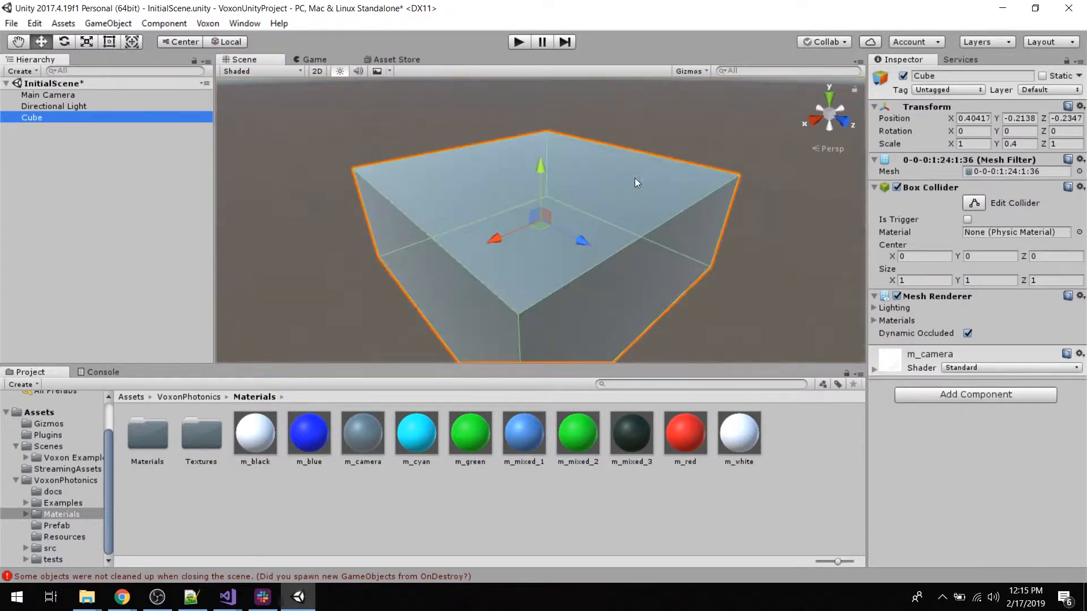
pyautogui.scroll(-2, 633, 179)
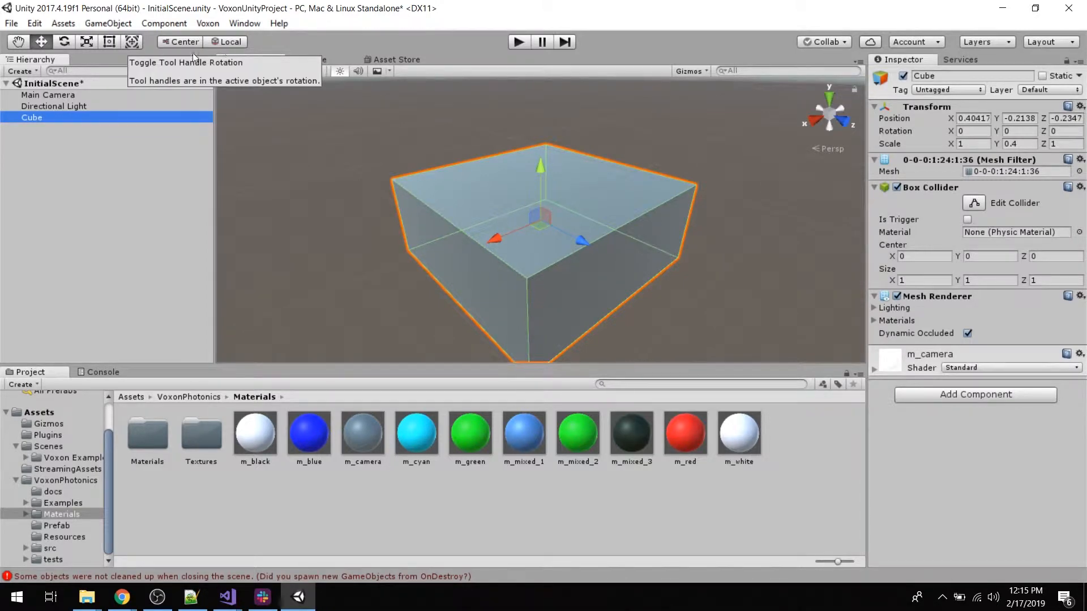
# Assign the cube as the Editor_camera in the Voxon process settings.
pyautogui.click(206, 25)
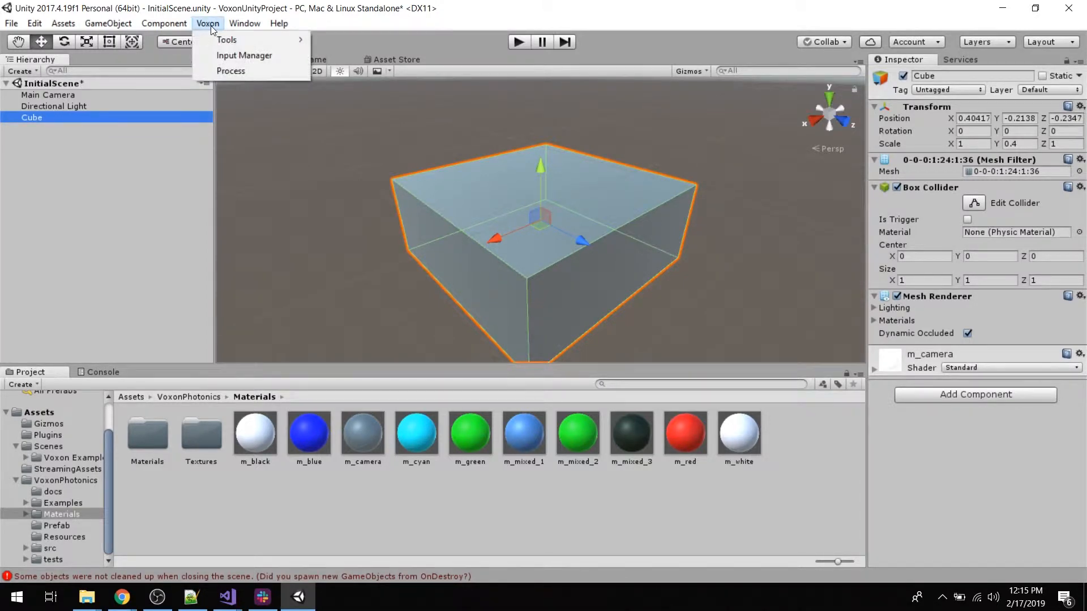
pyautogui.click(240, 69)
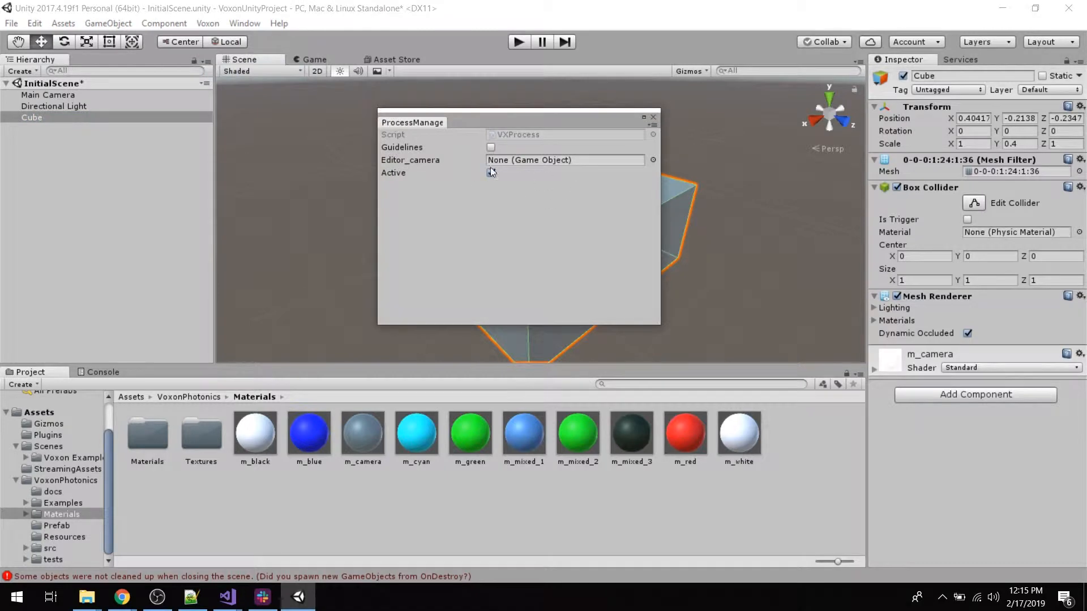
pyautogui.moveTo(39, 117); pyautogui.dragTo(532, 162)
# Rename the cube object to _camera.
pyautogui.click(56, 117)
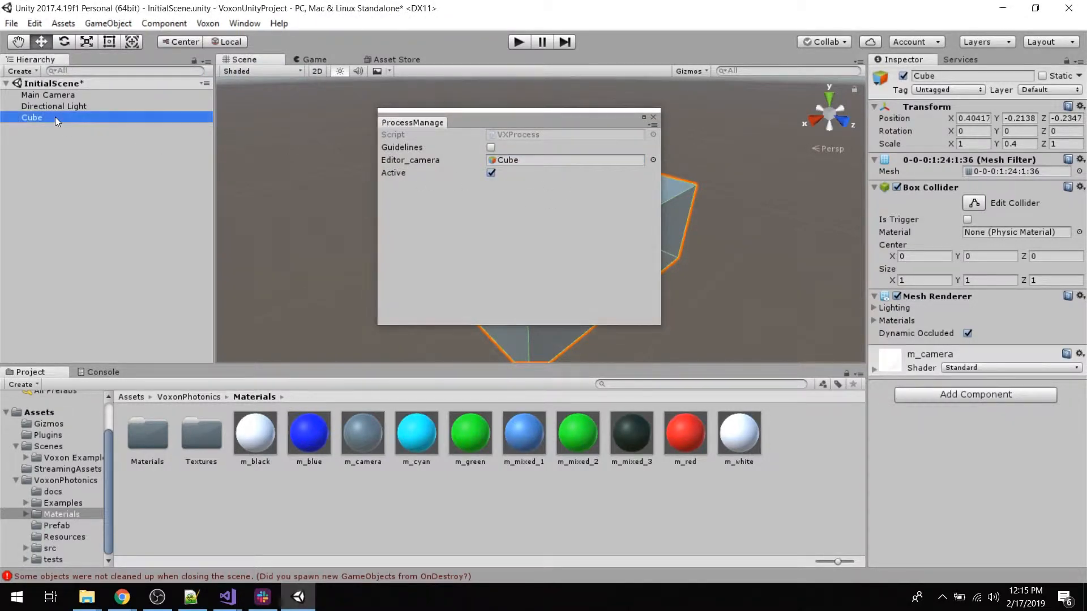
pyautogui.click(56, 116)
pyautogui.write('_camera')
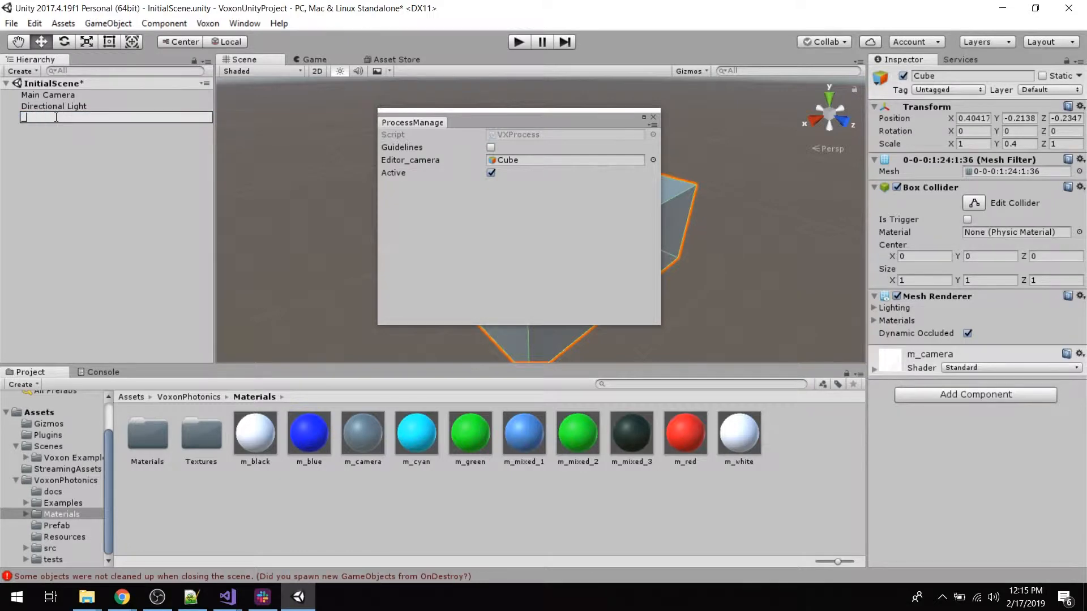
pyautogui.press('Return')
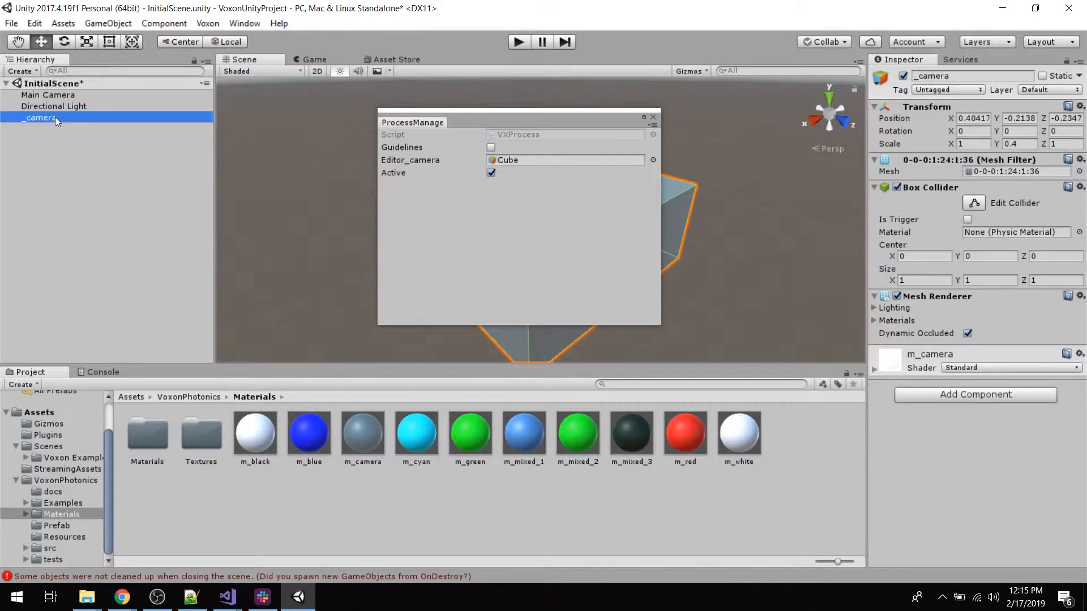
# Reassign the renamed _camera object as Editor_camera and test-run the scene in the VX1 simulator.
pyautogui.moveTo(45, 116); pyautogui.dragTo(566, 161)
pyautogui.click(653, 117)
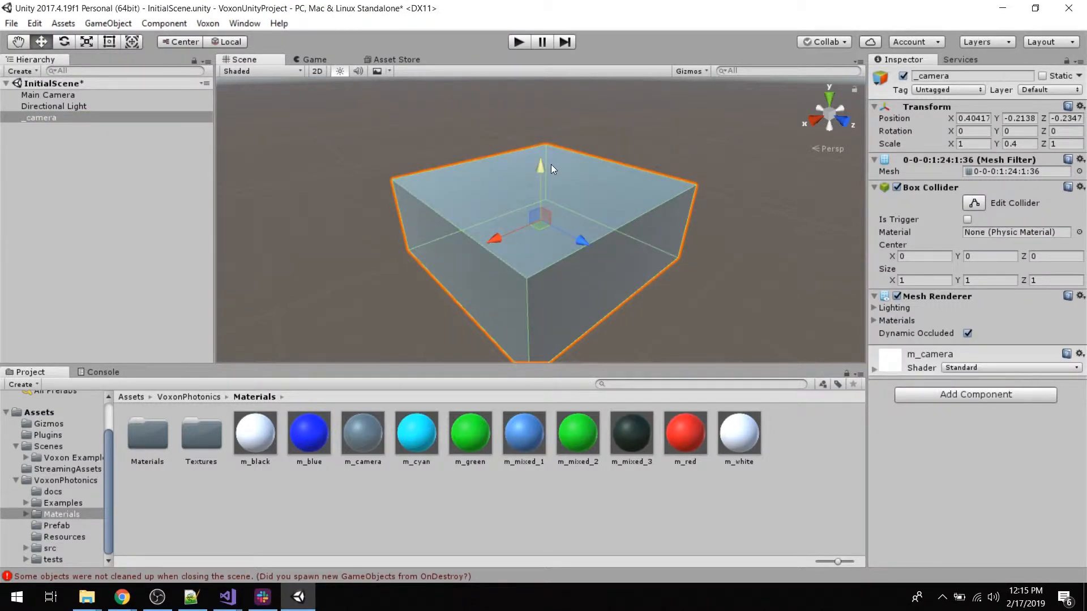
pyautogui.click(520, 43)
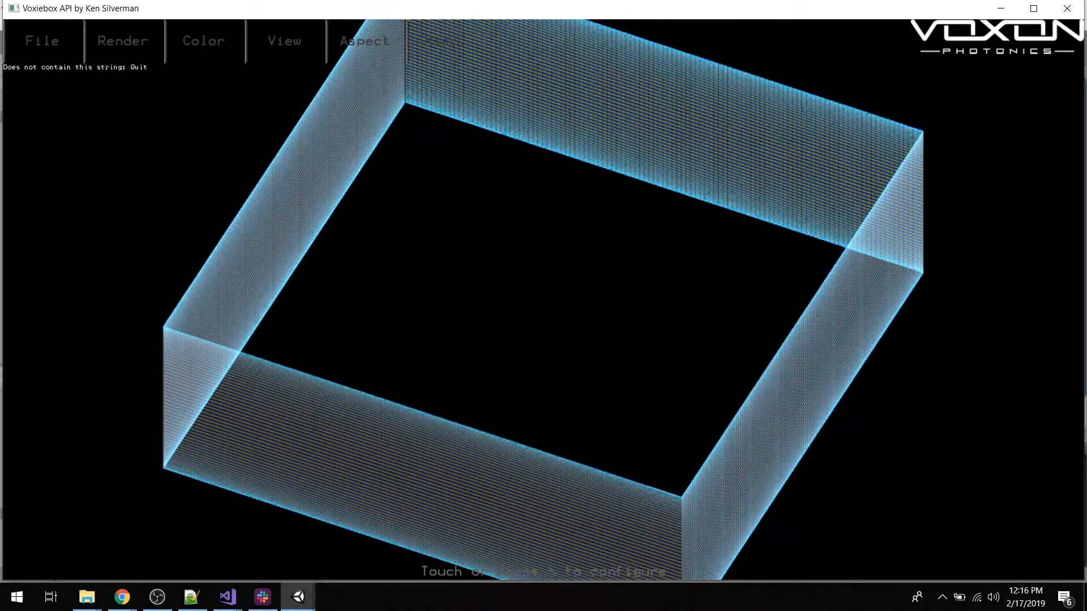
pyautogui.press('Escape')
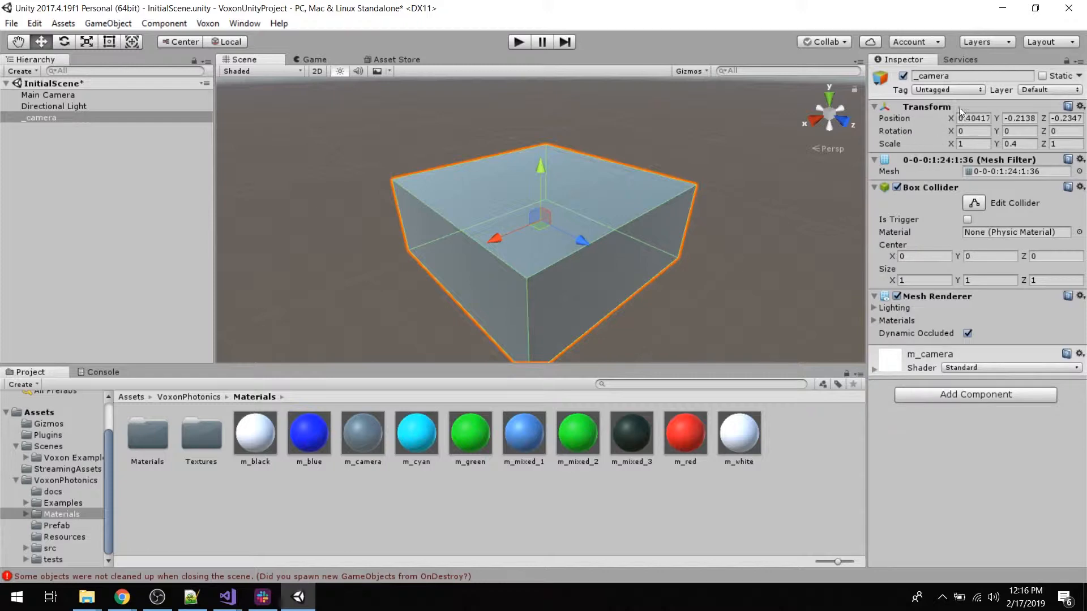
# Tag the _camera object as VoxieHide and test-run the scene in the VX1 simulator.
pyautogui.click(960, 91)
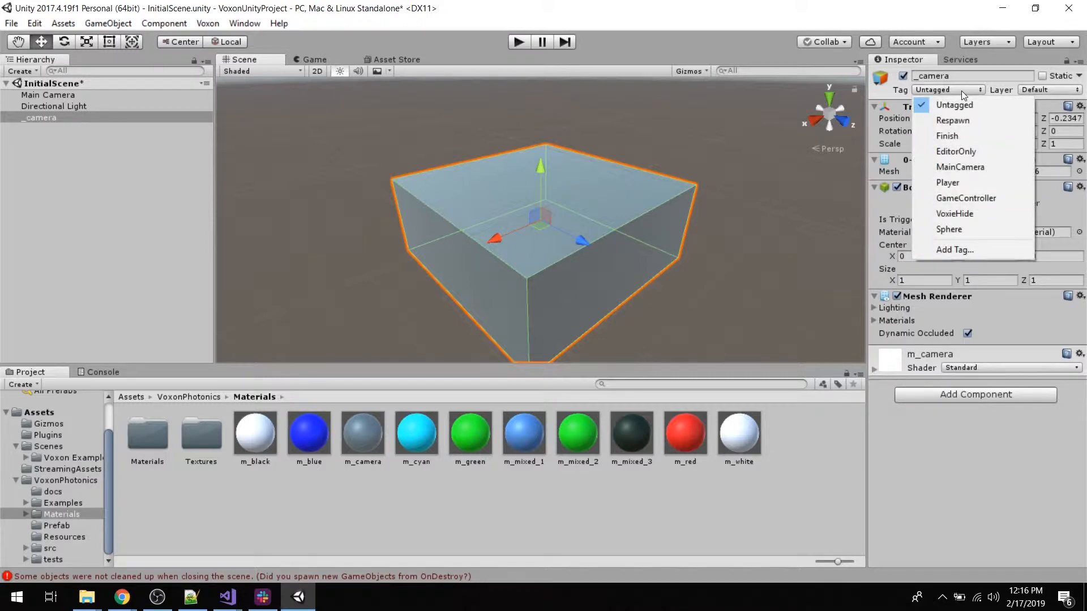
pyautogui.click(970, 212)
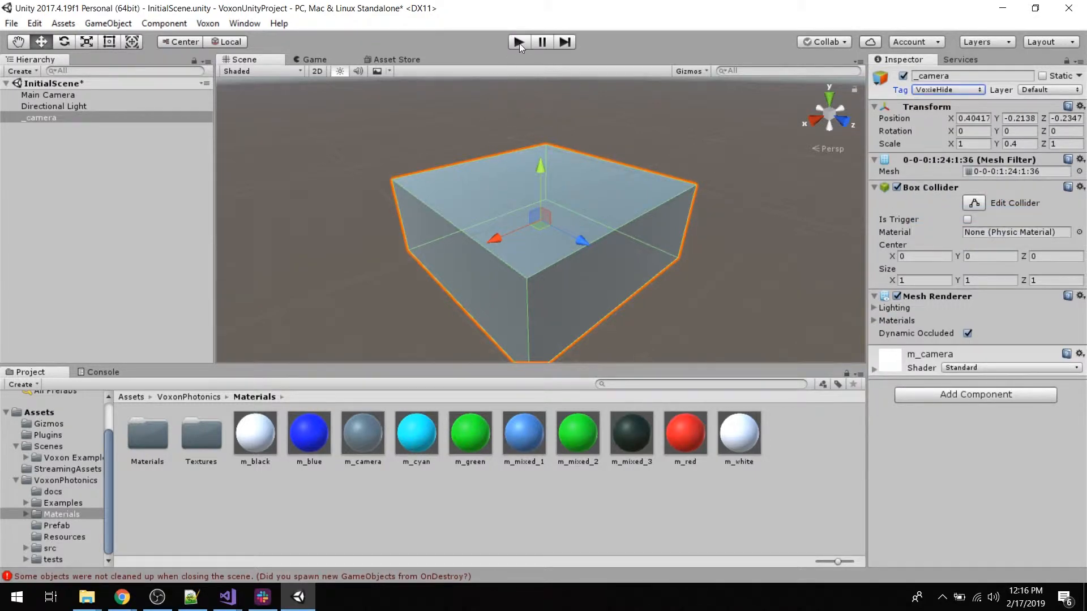
pyautogui.click(519, 43)
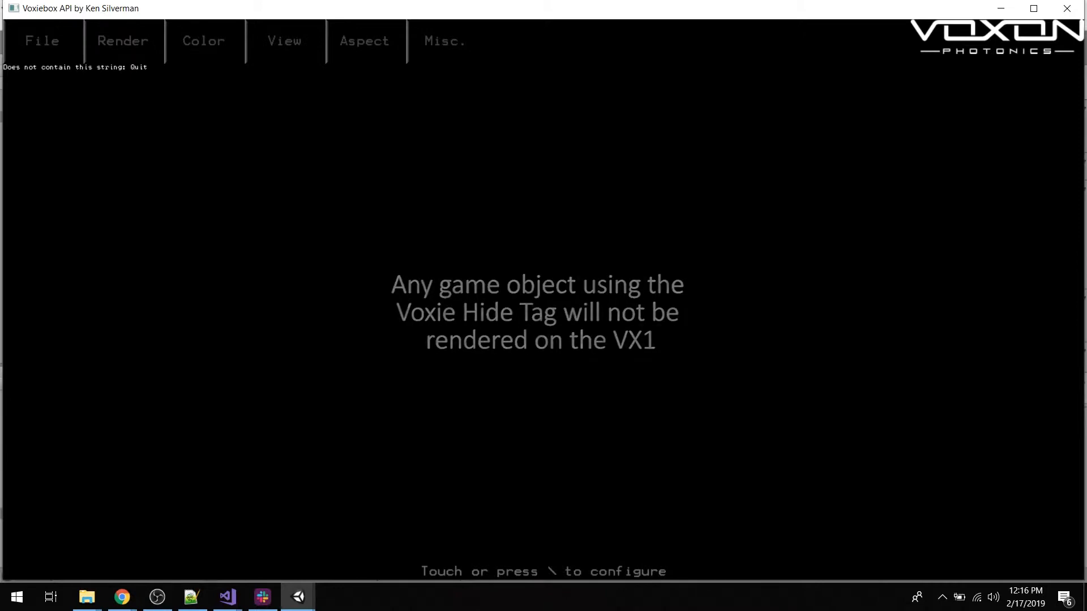
pyautogui.press('Escape')
# Enable Guidelines in the Voxon process settings.
pyautogui.click(208, 24)
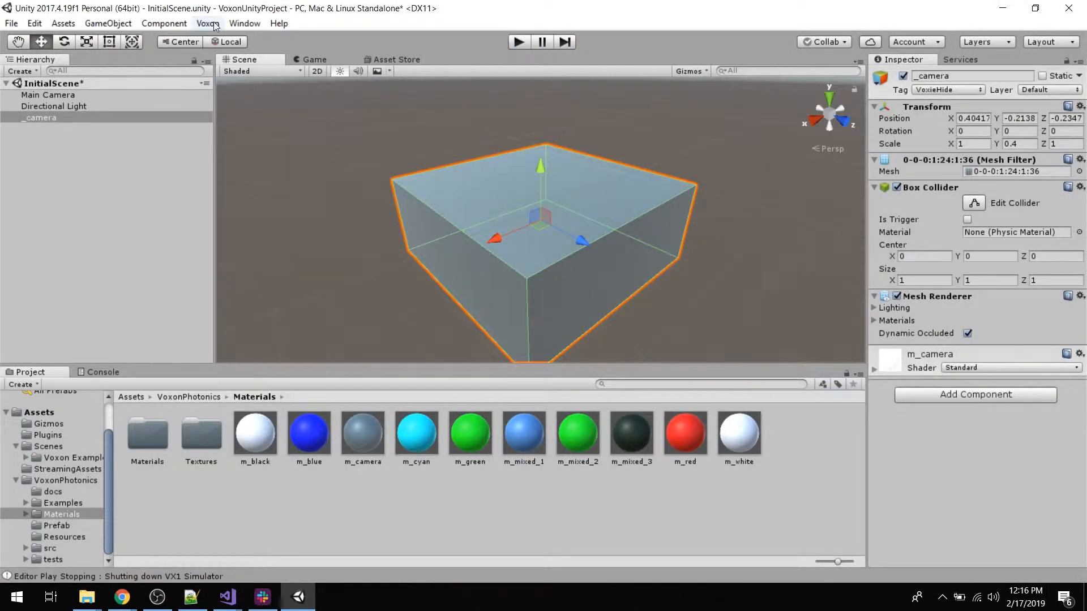
pyautogui.click(238, 70)
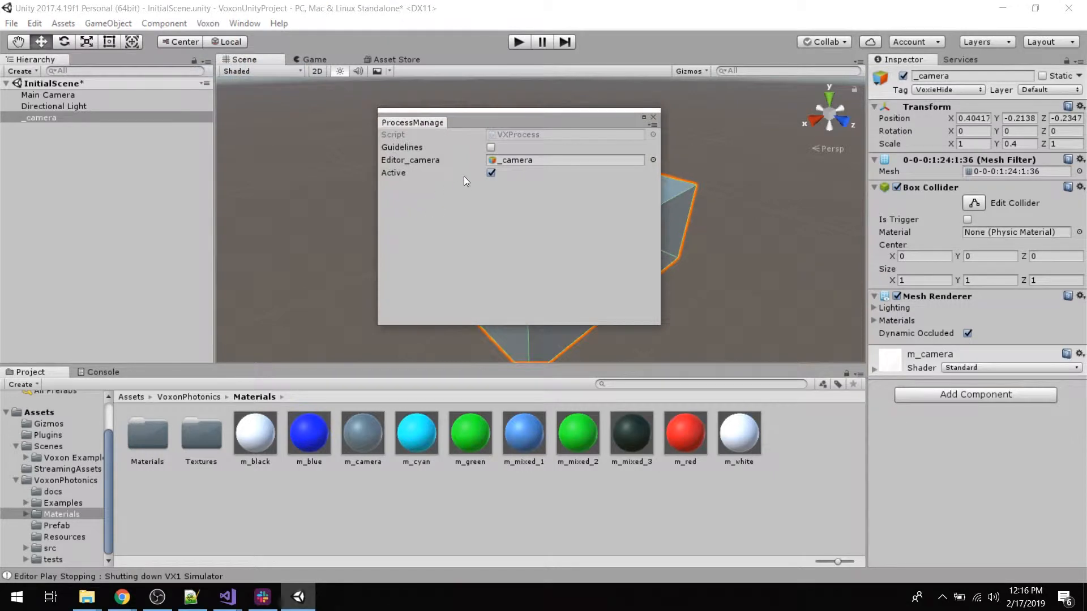
pyautogui.click(494, 147)
pyautogui.click(653, 117)
# Run the scene and rotate the viewing angle slightly in the simulator's view settings before stopping the run.
pyautogui.click(517, 46)
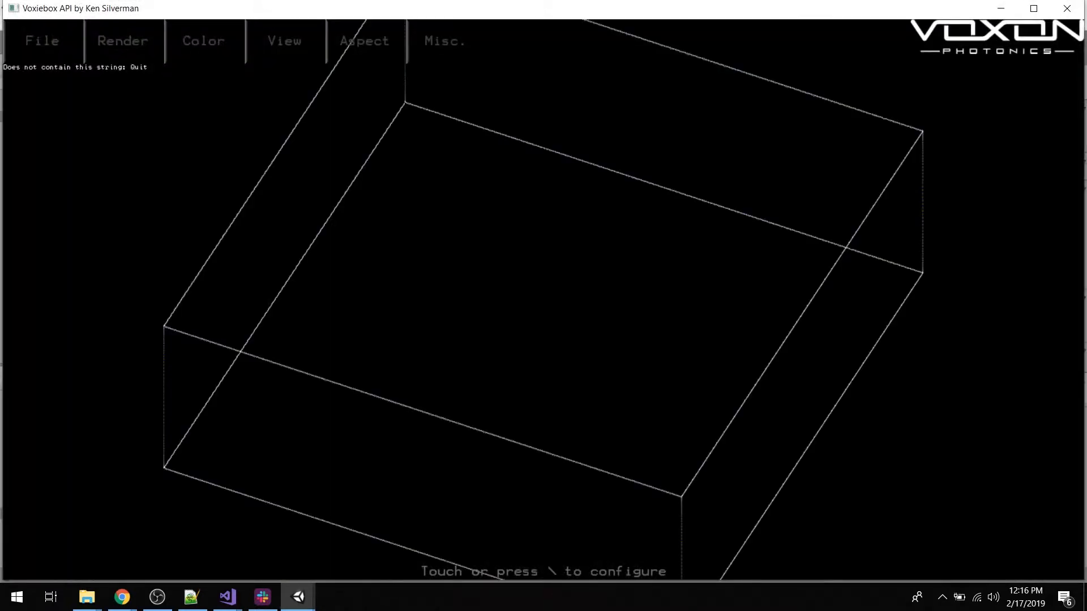
pyautogui.press('\\')
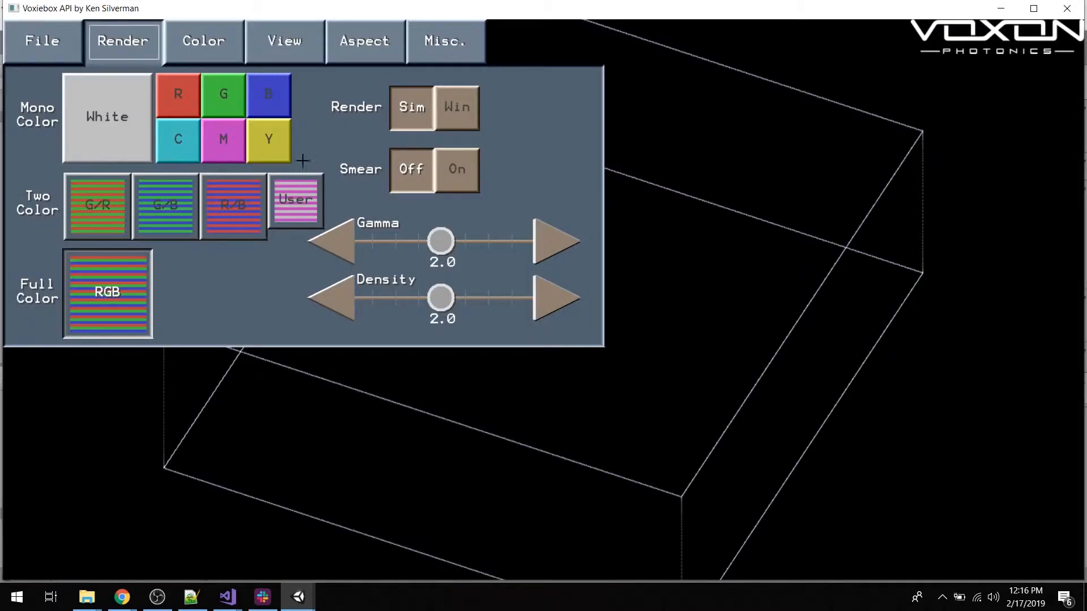
pyautogui.click(304, 59)
pyautogui.moveTo(342, 109)
pyautogui.mouseDown()
pyautogui.moveTo(316, 109)
pyautogui.moveTo(347, 109)
pyautogui.moveTo(337, 109)
pyautogui.mouseUp()
pyautogui.press('\\')
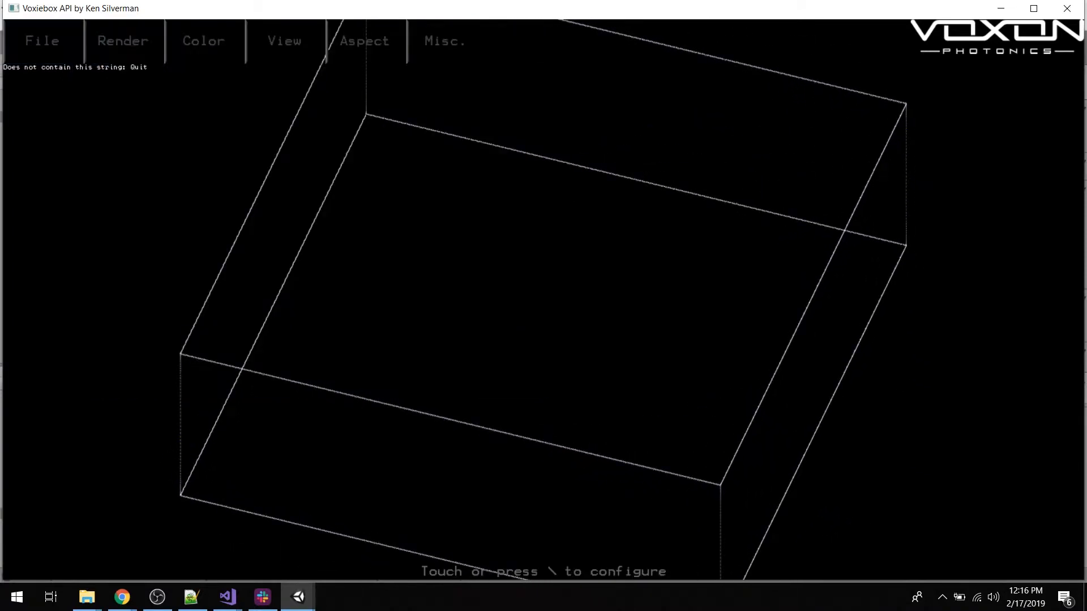
pyautogui.press('Escape')
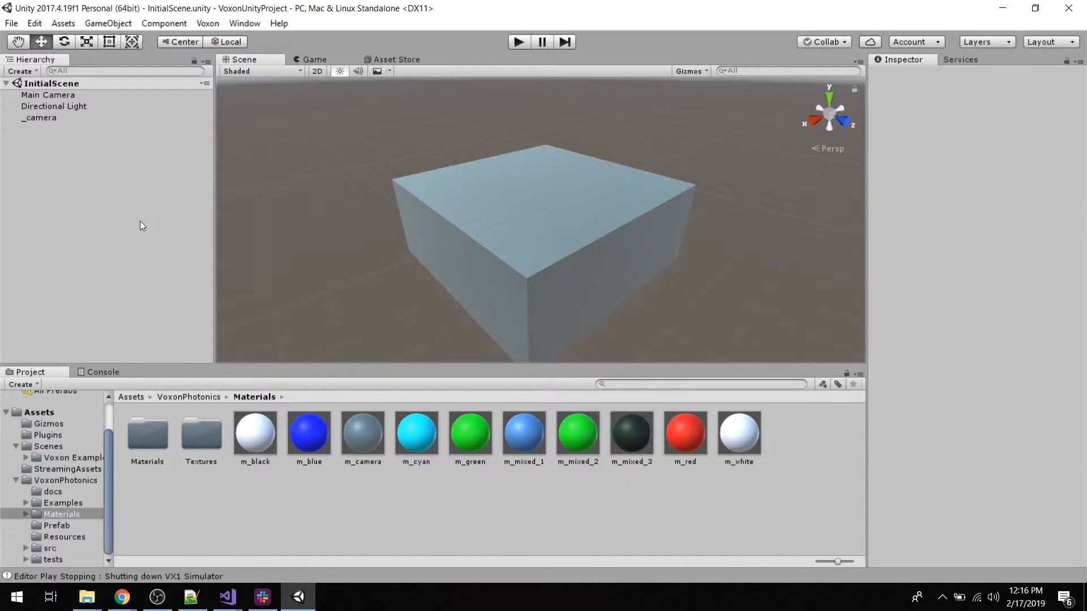
# Add a 3D plane to the scene alongside the _camera object.
pyautogui.rightClick(117, 175)
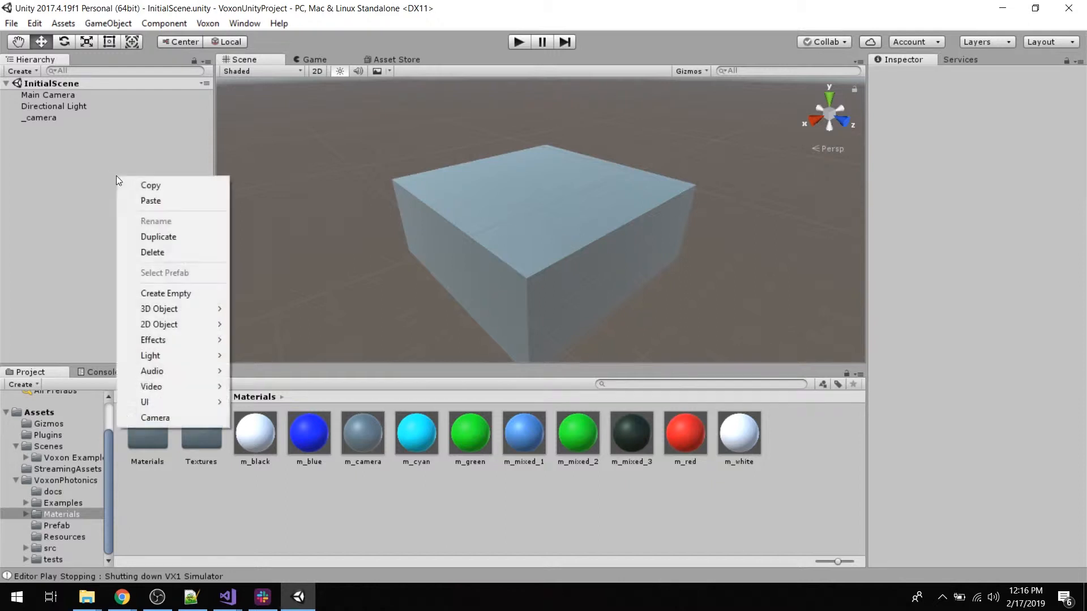
pyautogui.moveTo(192, 308)
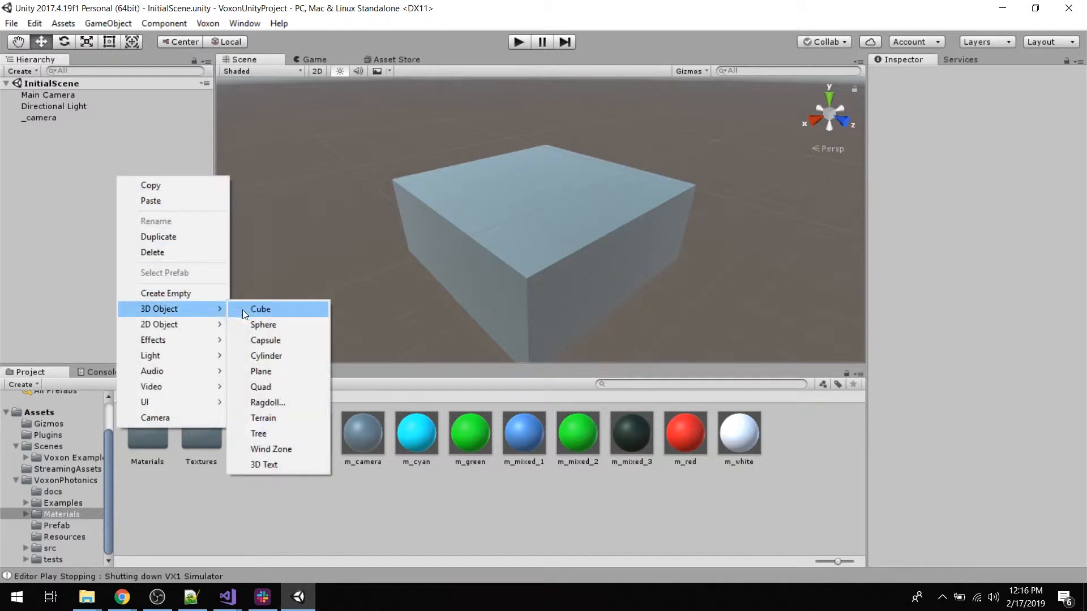
pyautogui.click(274, 371)
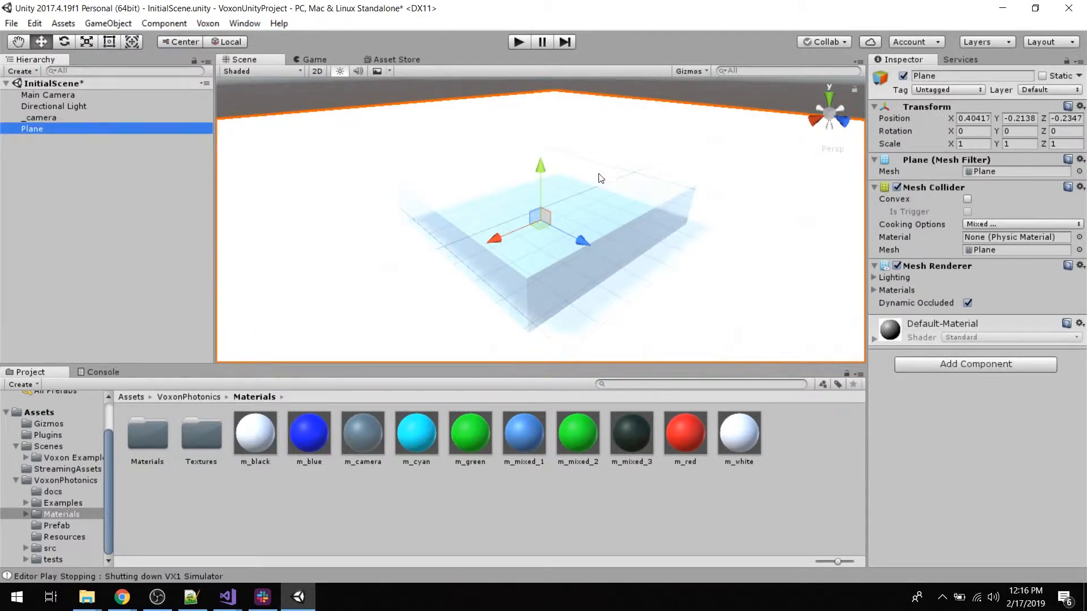
pyautogui.press('f')
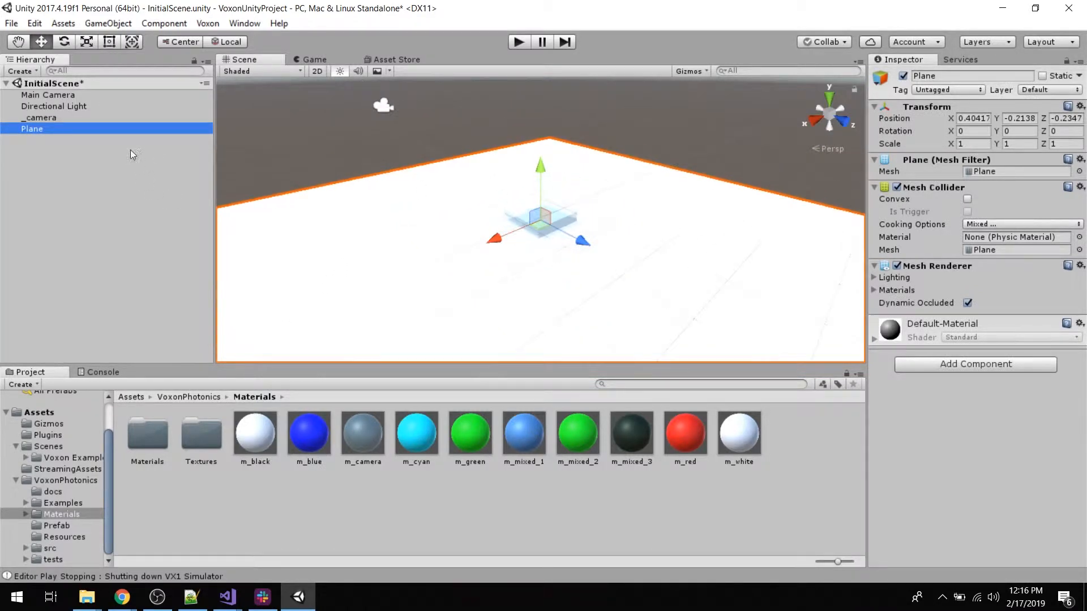
# Set the _camera object's scale to X 10, Y 4 and Z 10.
pyautogui.click(73, 119)
pyautogui.click(971, 144)
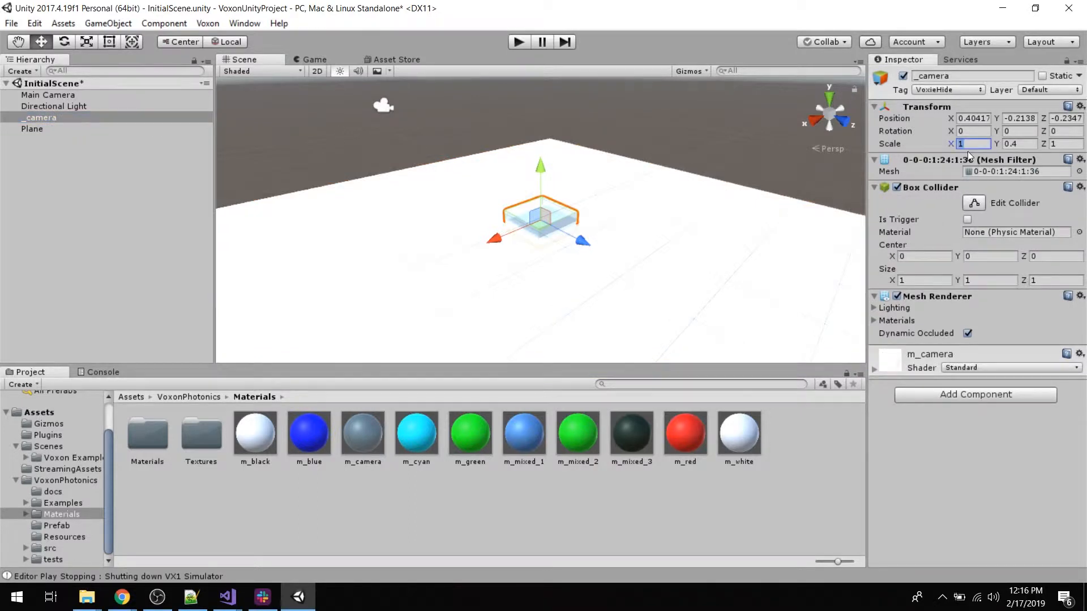
pyautogui.write('10')
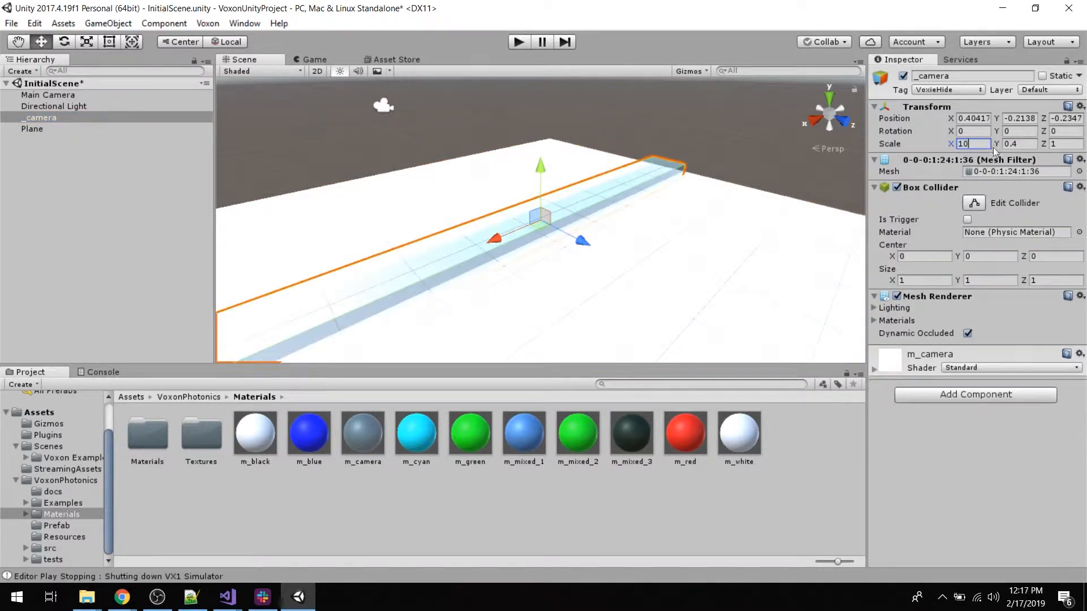
pyautogui.click(1019, 144)
pyautogui.write('4')
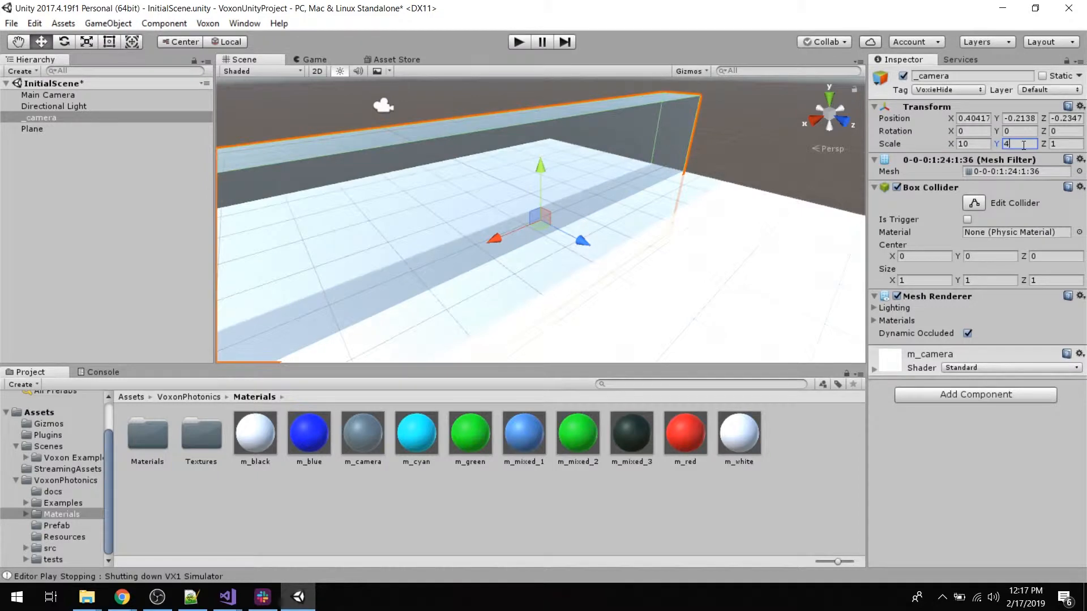
pyautogui.click(1065, 145)
pyautogui.write('10')
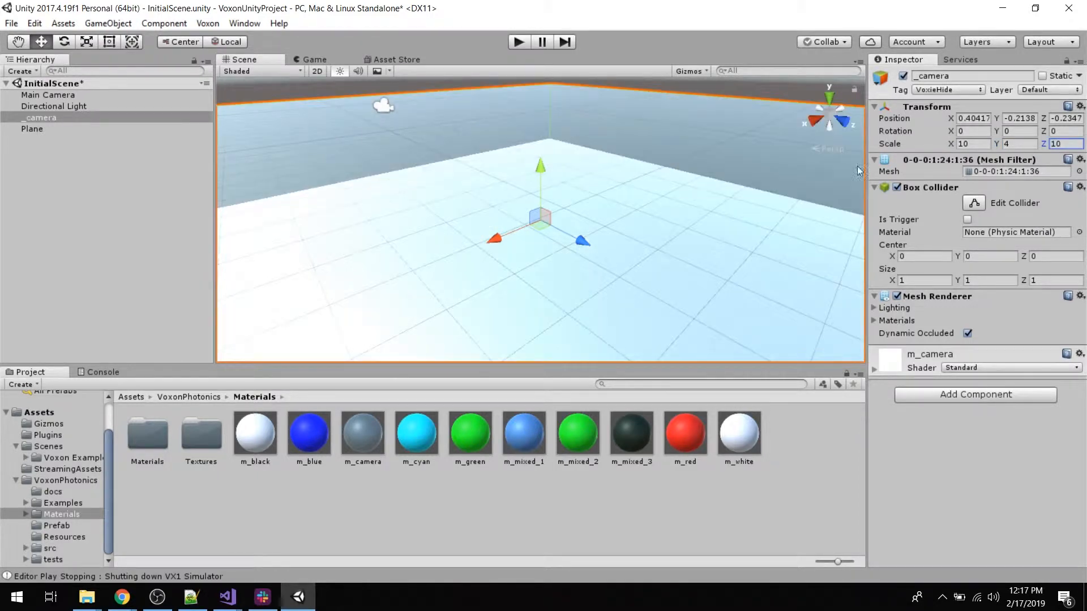
# Raise the _camera volume to about Y 1.64 so it sits over the plane, and save the scene.
pyautogui.keyDown('alt'); pyautogui.moveTo(413, 211); pyautogui.dragTo(495, 113); pyautogui.keyUp('alt')
pyautogui.keyDown('alt'); pyautogui.moveTo(524, 165); pyautogui.dragTo(589, 242); pyautogui.keyUp('alt')
pyautogui.hotkey('ctrl', 's')
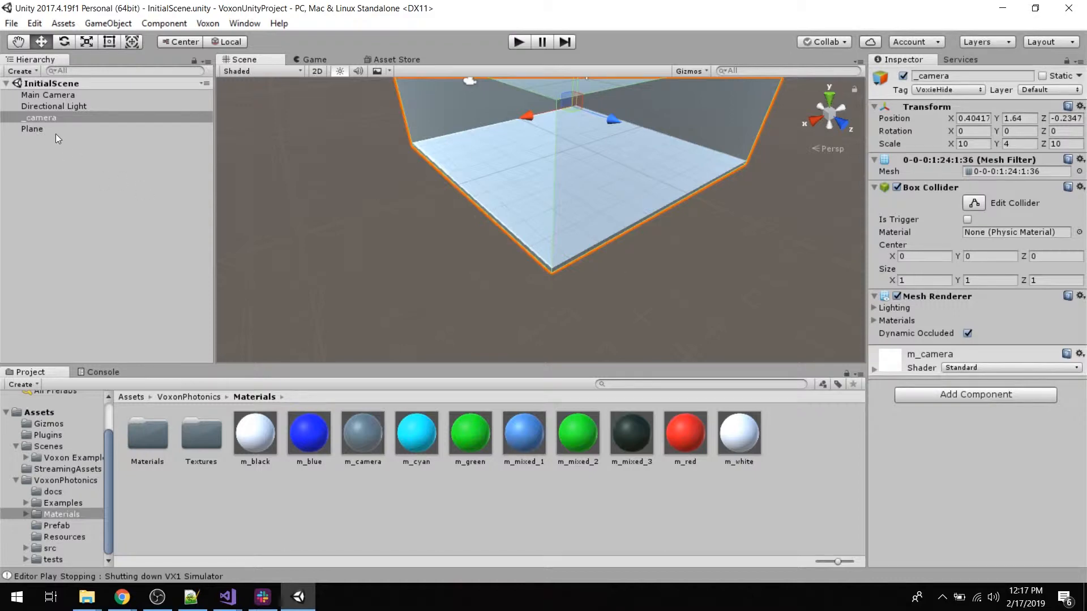
# Tag the Plane object as VoxieHide and save the scene.
pyautogui.click(75, 129)
pyautogui.click(947, 90)
pyautogui.click(928, 210)
pyautogui.hotkey('ctrl', 's')
# Add two 3D cubes to the scene and duplicate both to make four cubes.
pyautogui.rightClick(58, 175)
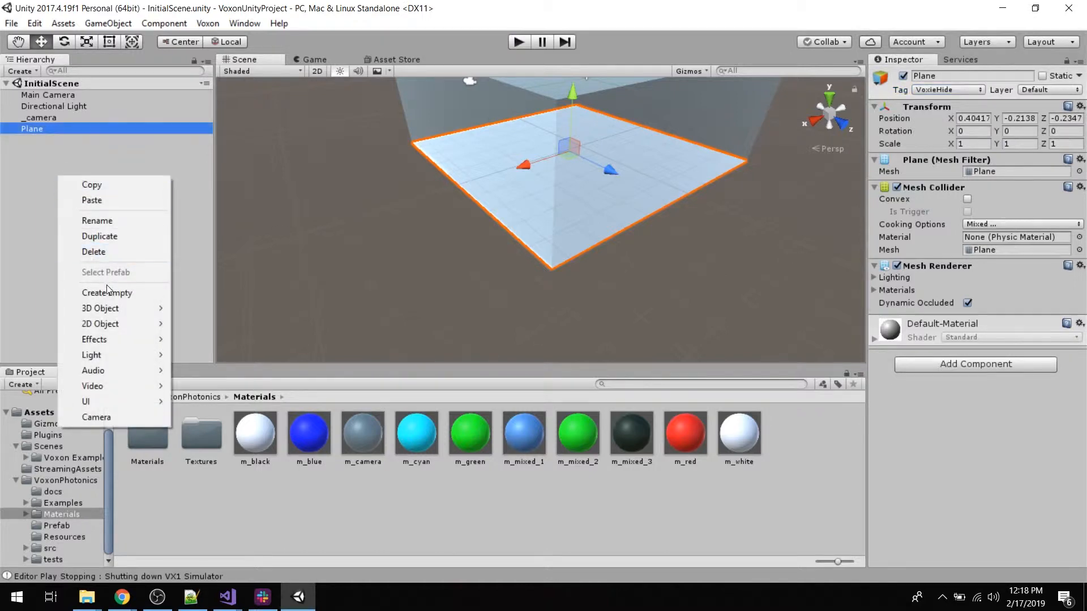
pyautogui.moveTo(114, 308)
pyautogui.click(193, 308)
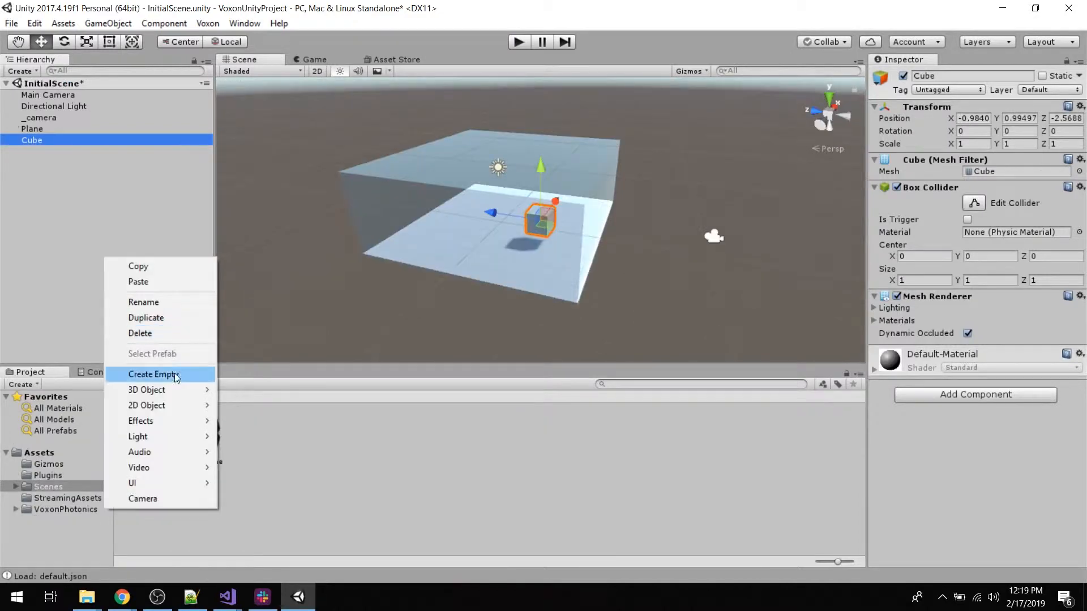
pyautogui.moveTo(169, 393)
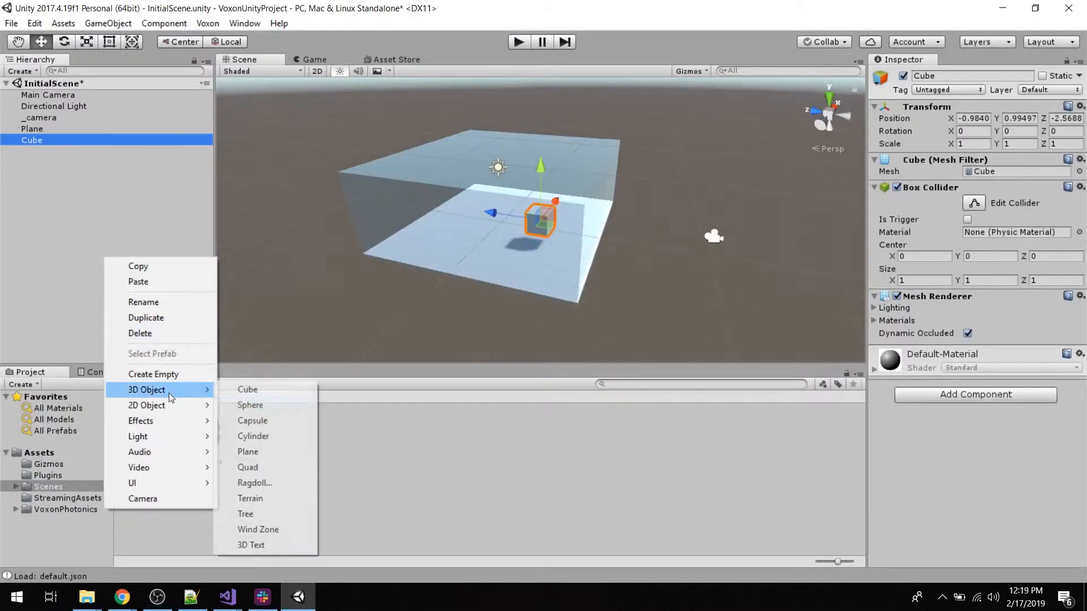
pyautogui.click(247, 391)
pyautogui.moveTo(46, 150); pyautogui.dragTo(42, 82)
pyautogui.keyDown('ctrl'); pyautogui.click(41, 140); pyautogui.keyUp('ctrl')
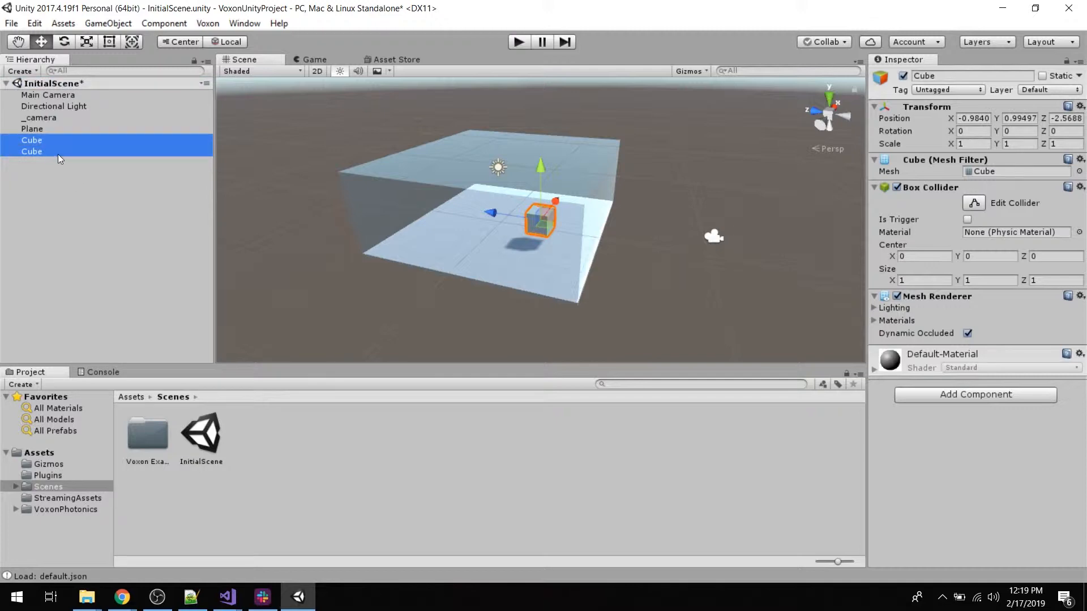
pyautogui.hotkey('ctrl', 'd')
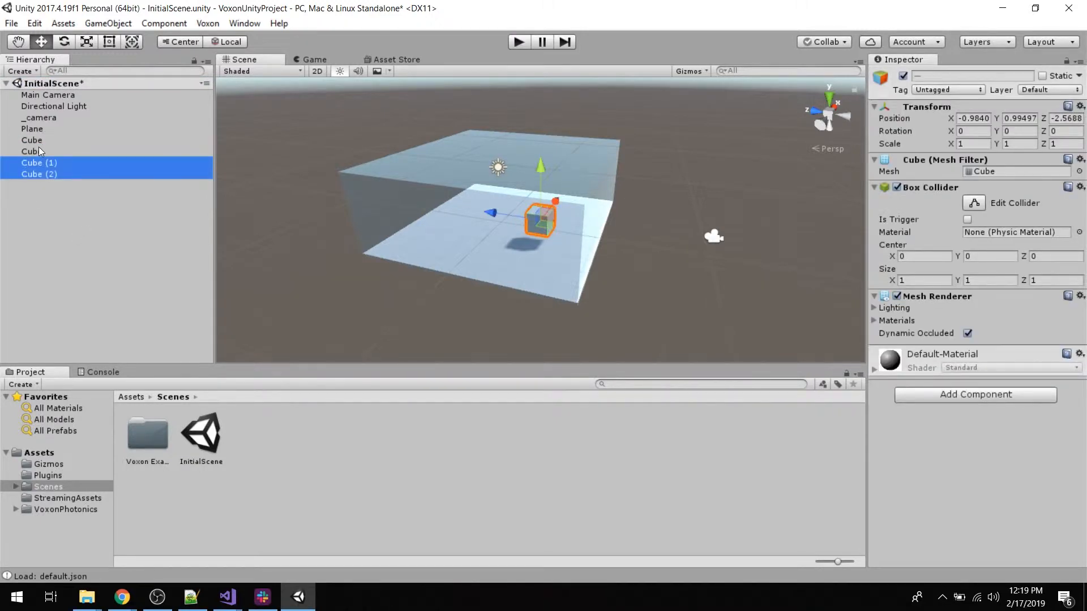
# Rename the first cube NCube and the second cube SCube.
pyautogui.click(38, 145)
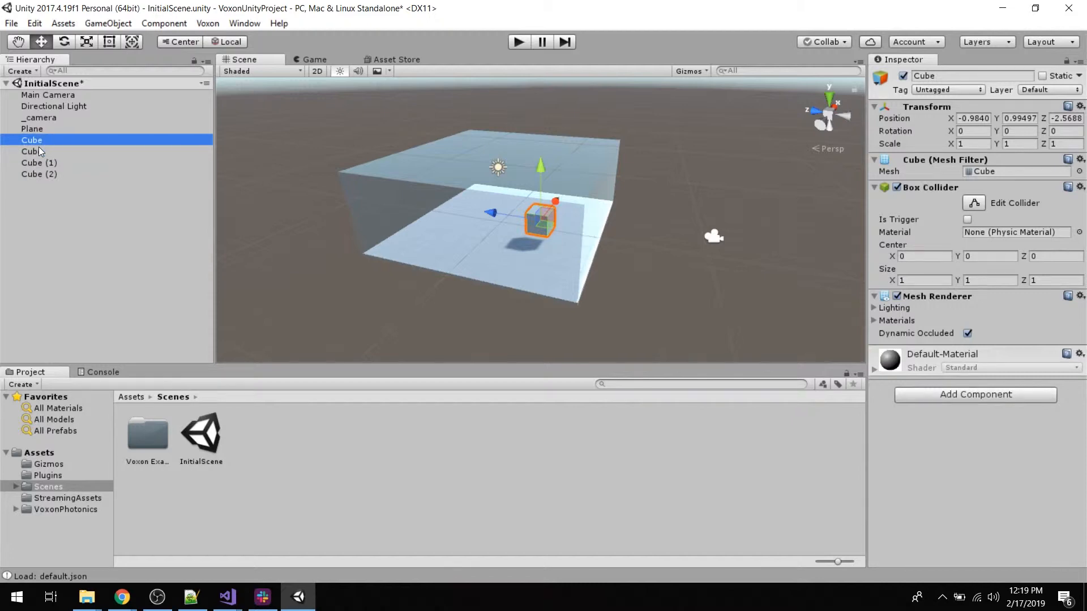
pyautogui.click(969, 75)
pyautogui.write('N')
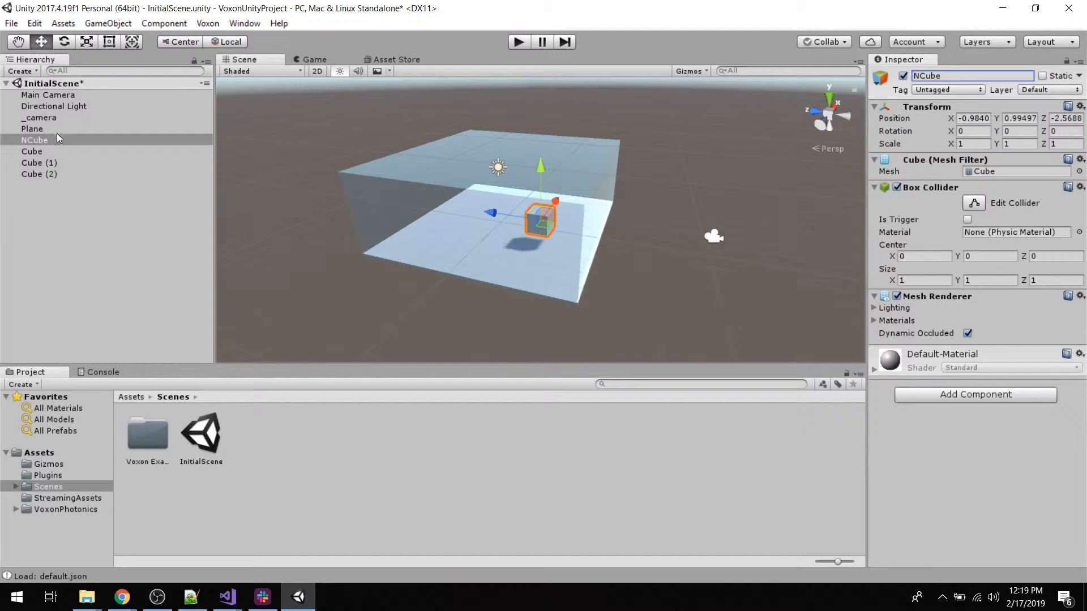
pyautogui.click(57, 153)
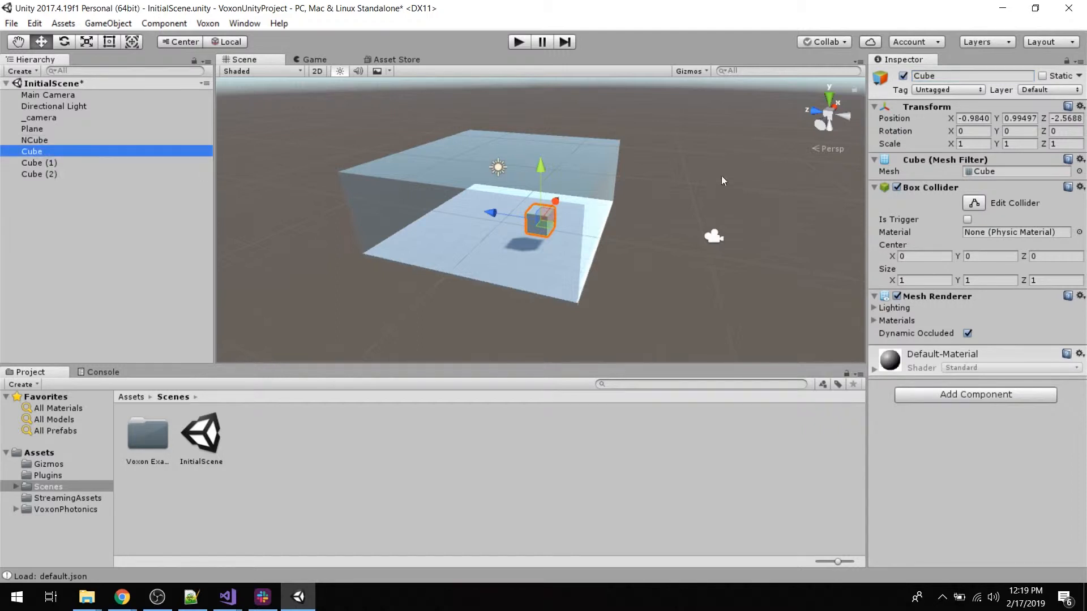
pyautogui.click(962, 78)
pyautogui.write('S')
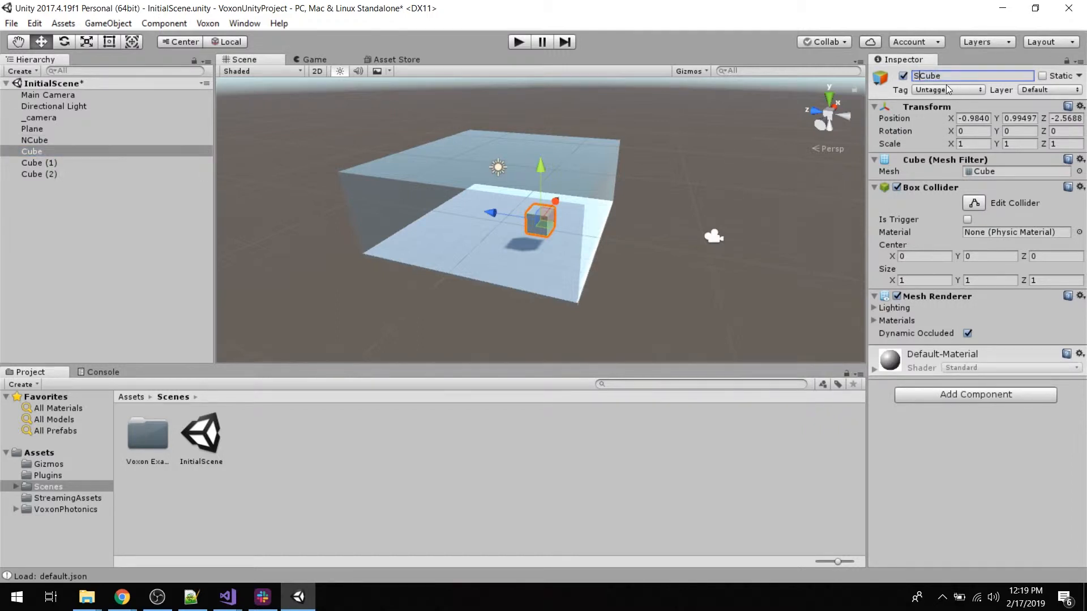
# Rename the object Cube (1) as WCube.
pyautogui.click(120, 164)
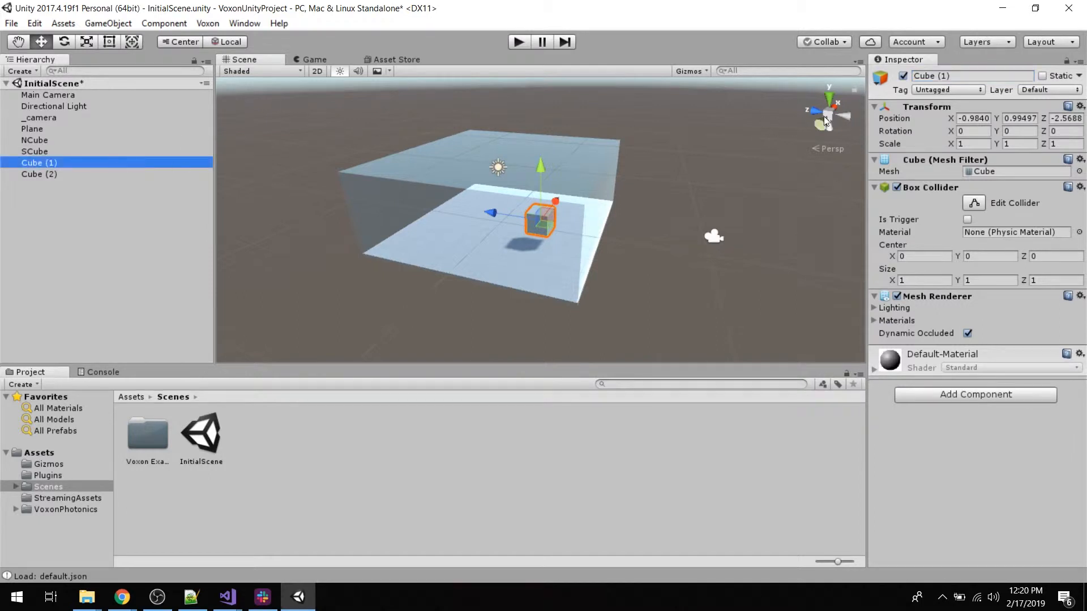
pyautogui.click(972, 76)
pyautogui.click(971, 75)
pyautogui.press('BackSpace')
pyautogui.press('BackSpace')
pyautogui.press('BackSpace')
pyautogui.press('BackSpace')
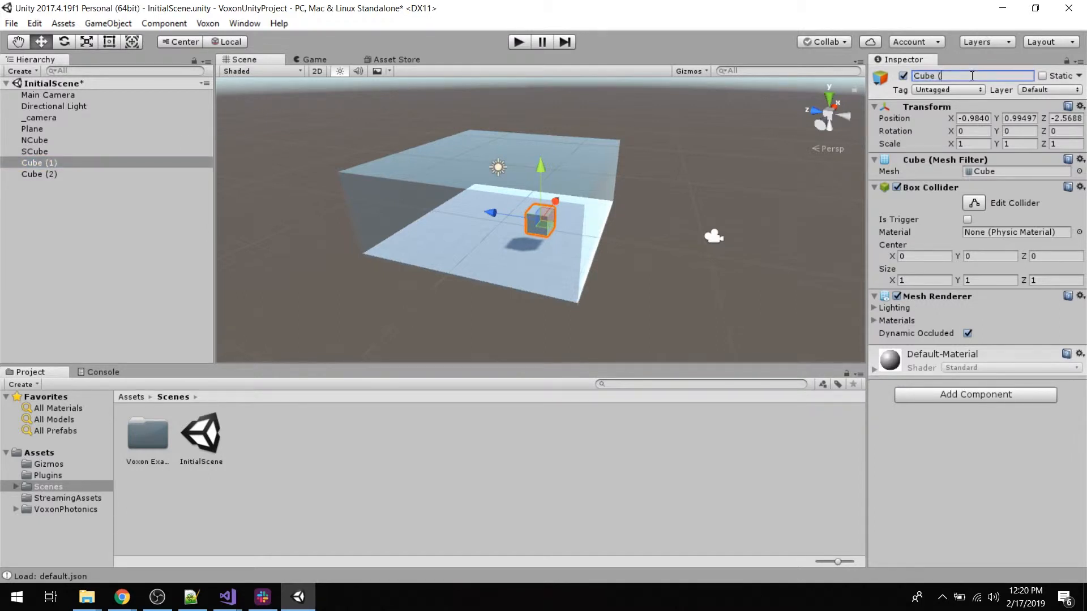
pyautogui.press('Home')
pyautogui.write('W')
# Rename the object Cube (2) as ECube.
pyautogui.click(39, 173)
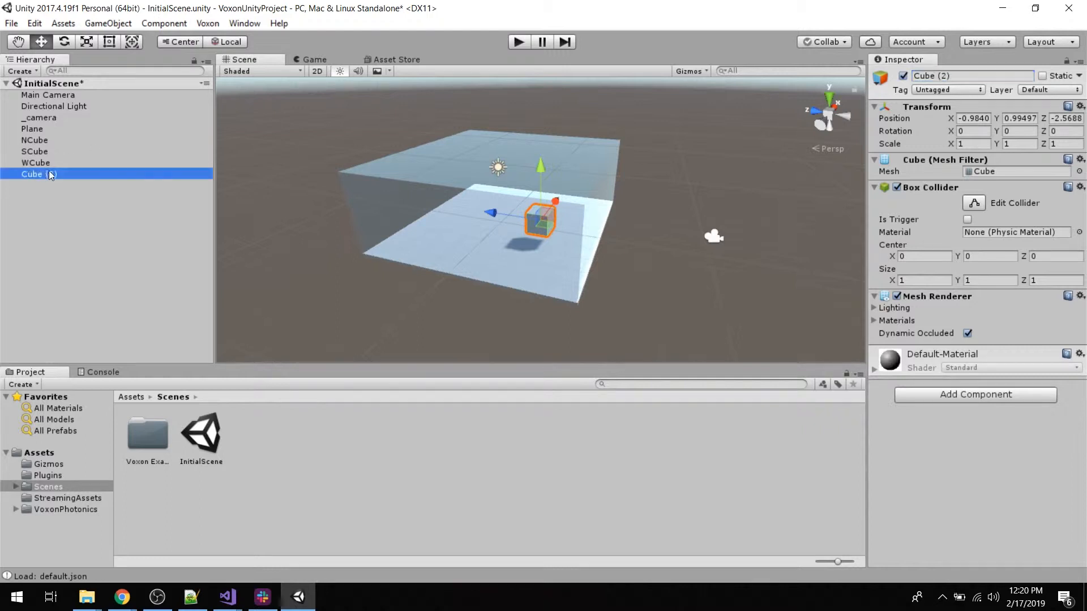
pyautogui.click(968, 77)
pyautogui.press('End')
pyautogui.press('BackSpace')
pyautogui.press('BackSpace')
pyautogui.press('BackSpace')
pyautogui.press('BackSpace')
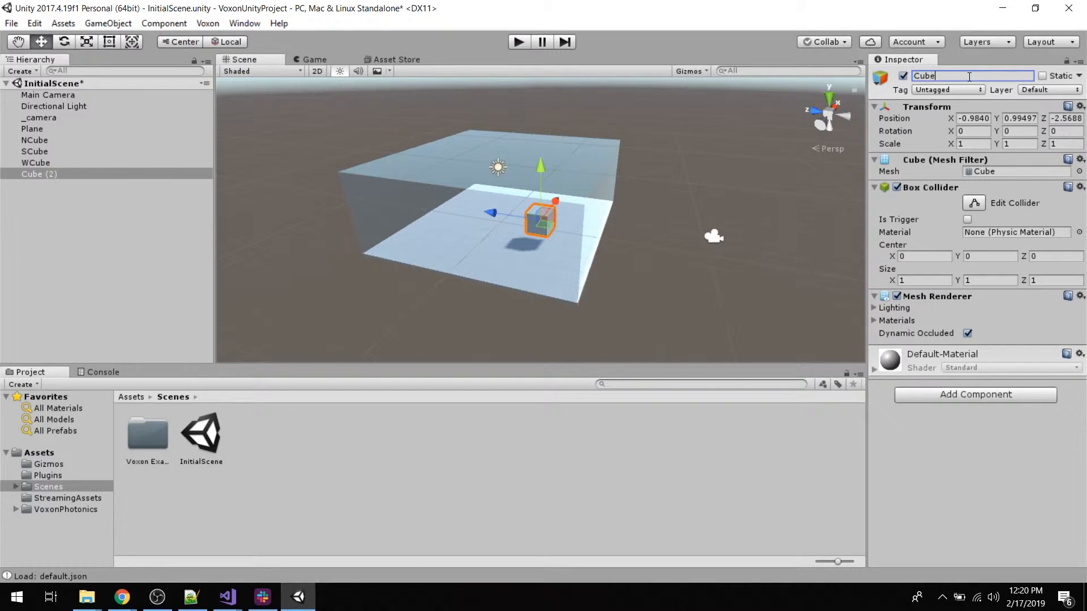
pyautogui.press('Home')
pyautogui.write('E')
# Set the position of all four cubes to 0, 0, 0, and raise them together to about Y 0.34.
pyautogui.click(875, 107)
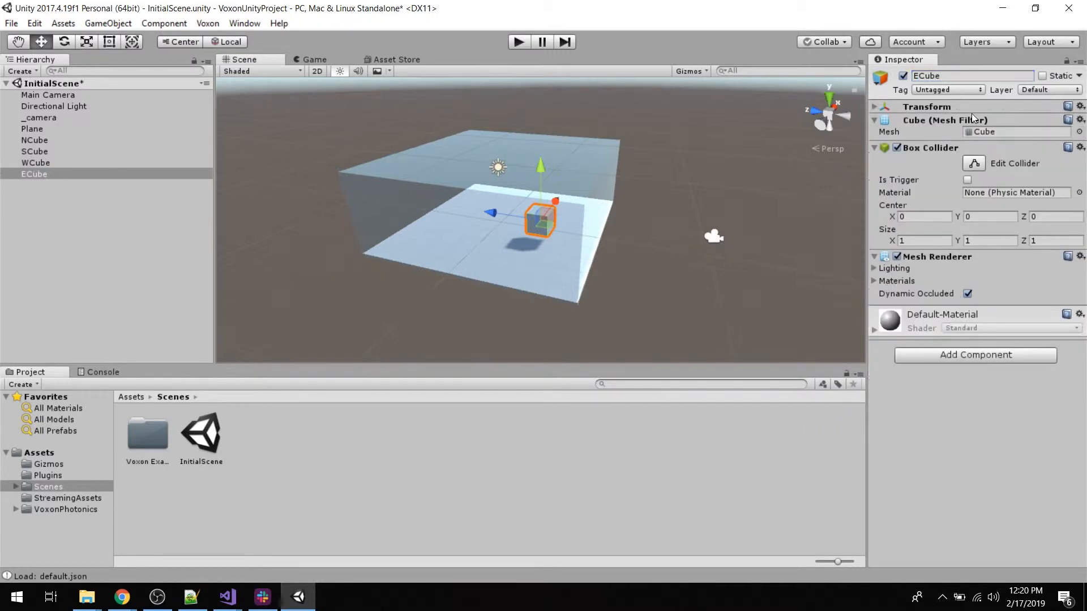
pyautogui.click(874, 120)
pyautogui.click(76, 141)
pyautogui.keyDown('shift'); pyautogui.click(56, 173); pyautogui.keyUp('shift')
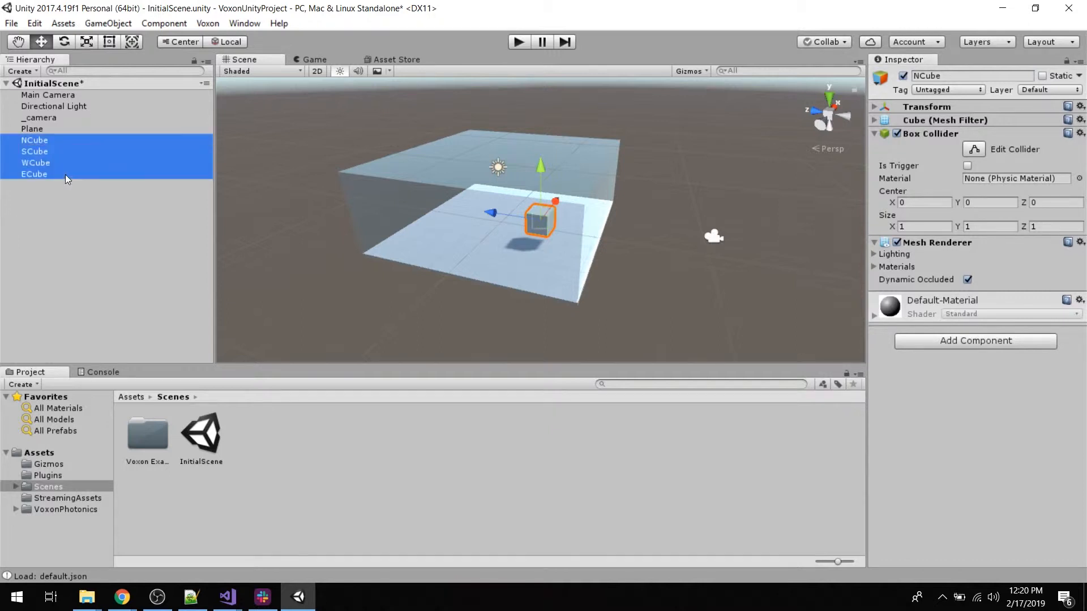
pyautogui.click(878, 107)
pyautogui.click(965, 118)
pyautogui.write('0')
pyautogui.press('Tab')
pyautogui.write('0')
pyautogui.press('Tab')
pyautogui.write('0')
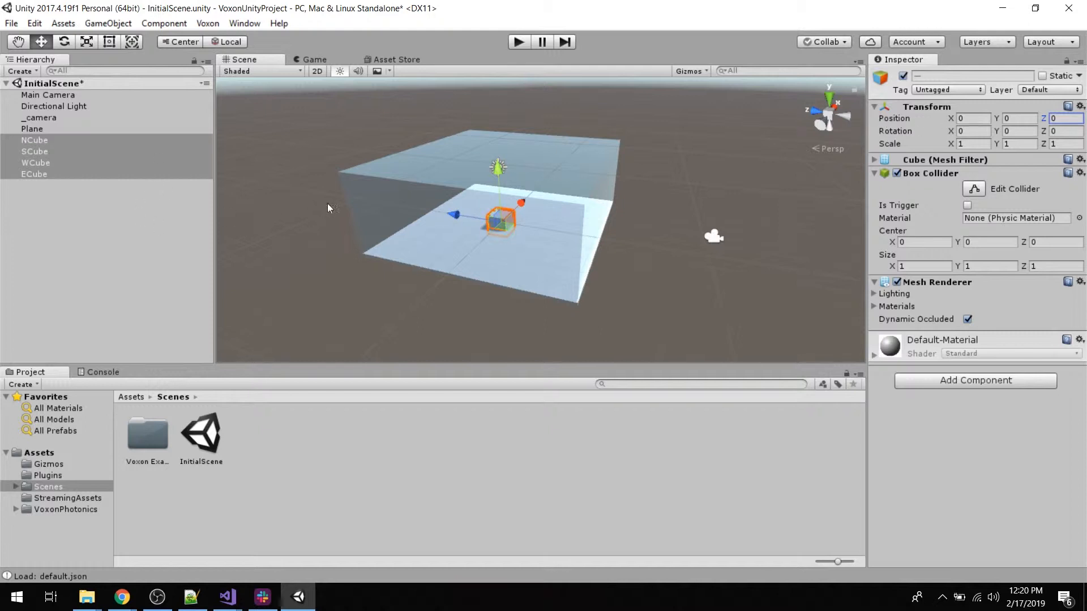
pyautogui.moveTo(495, 171); pyautogui.dragTo(498, 159)
# Move NCube to about X 1.03 and SCube to about X -1.16.
pyautogui.click(34, 139)
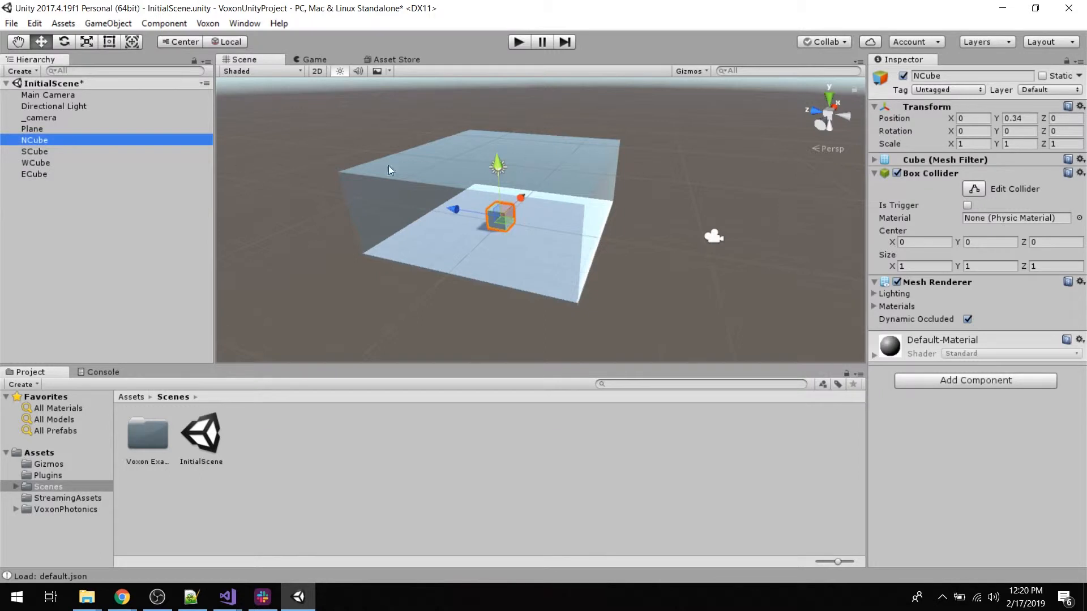
pyautogui.moveTo(525, 196); pyautogui.dragTo(531, 189)
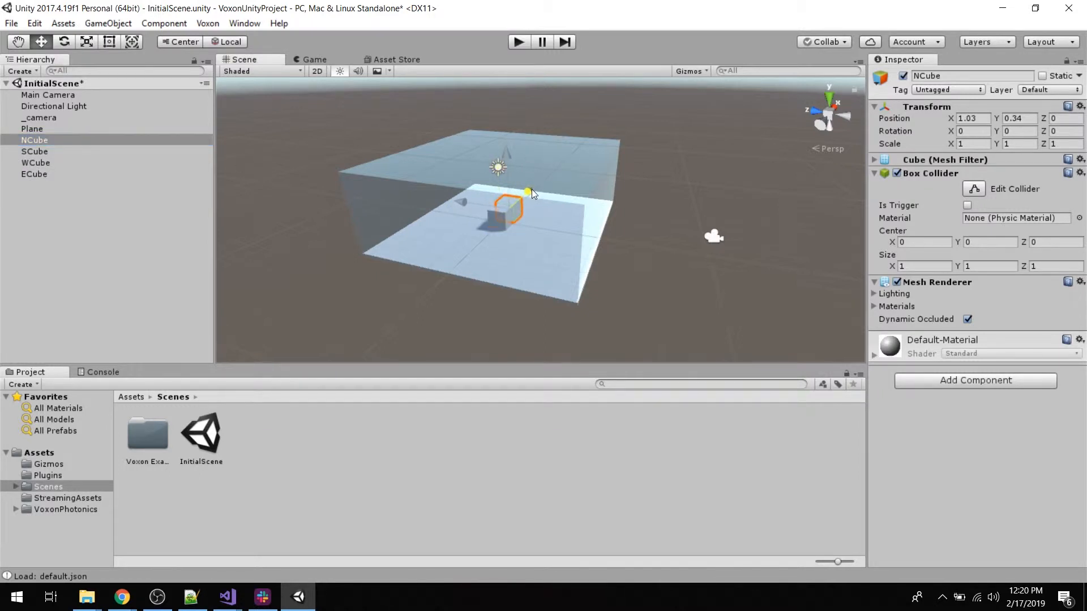
pyautogui.click(73, 153)
pyautogui.moveTo(518, 195)
pyautogui.mouseDown()
pyautogui.moveTo(501, 212)
pyautogui.moveTo(511, 211)
pyautogui.mouseUp()
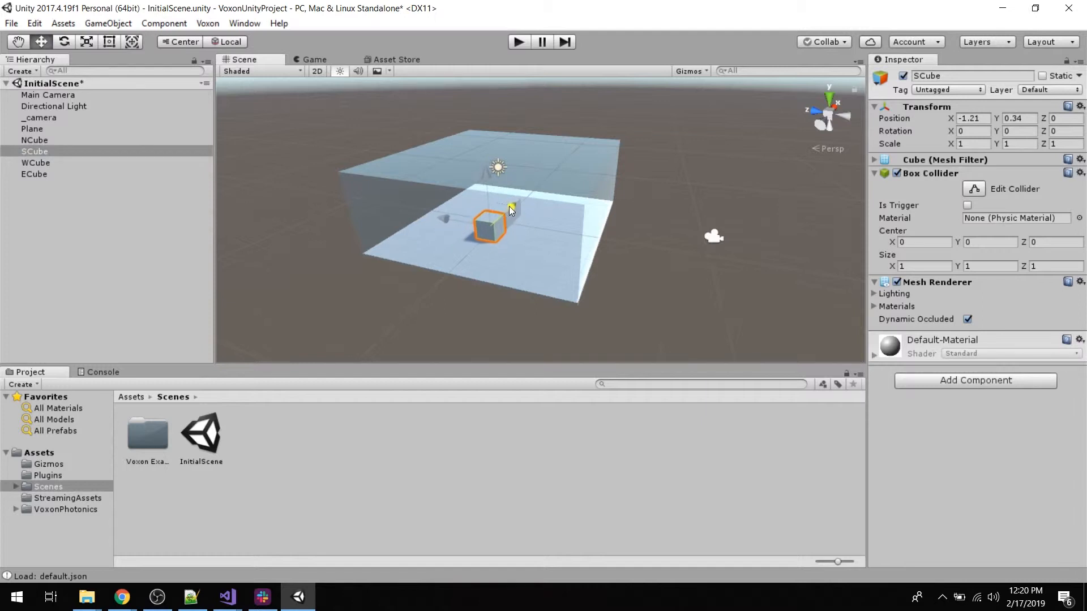
# Move WCube to about Z 1.01 and ECube to about Z -0.91, and save the scene.
pyautogui.click(84, 163)
pyautogui.moveTo(454, 209); pyautogui.dragTo(443, 203)
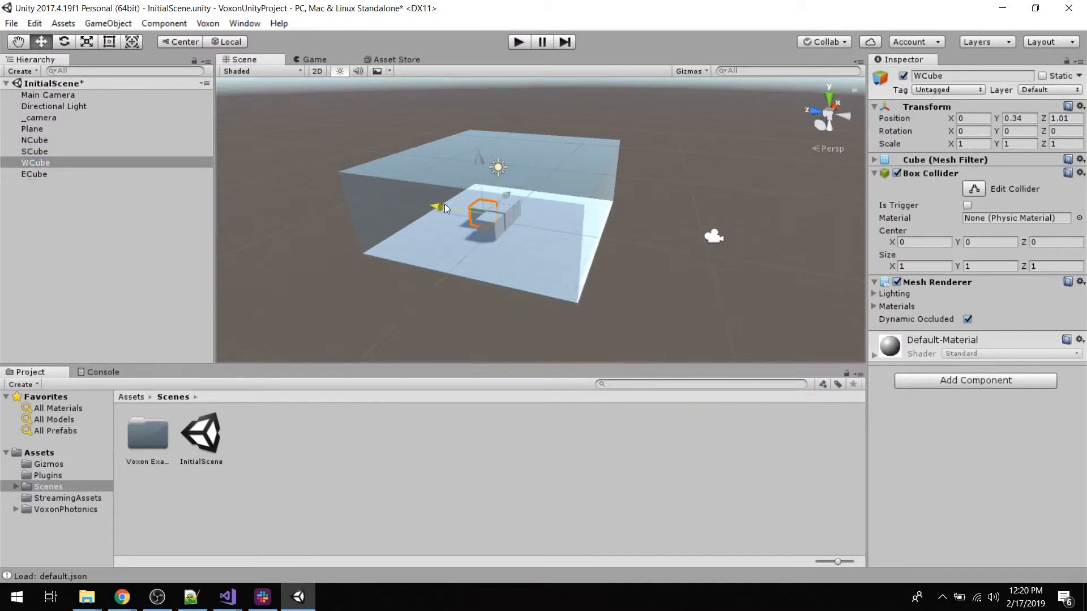
pyautogui.click(94, 186)
pyautogui.click(91, 175)
pyautogui.moveTo(453, 209); pyautogui.dragTo(465, 216)
pyautogui.hotkey('ctrl', 's')
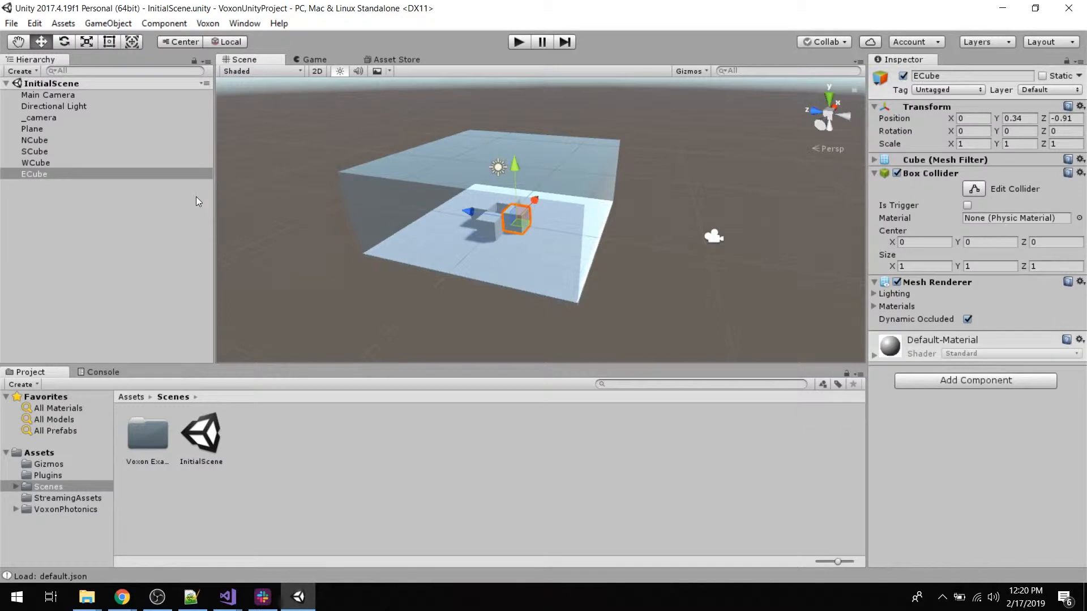
# Open the Voxon process settings and run the scene in the VX1 simulator to view the cubes before stopping the run.
pyautogui.click(205, 24)
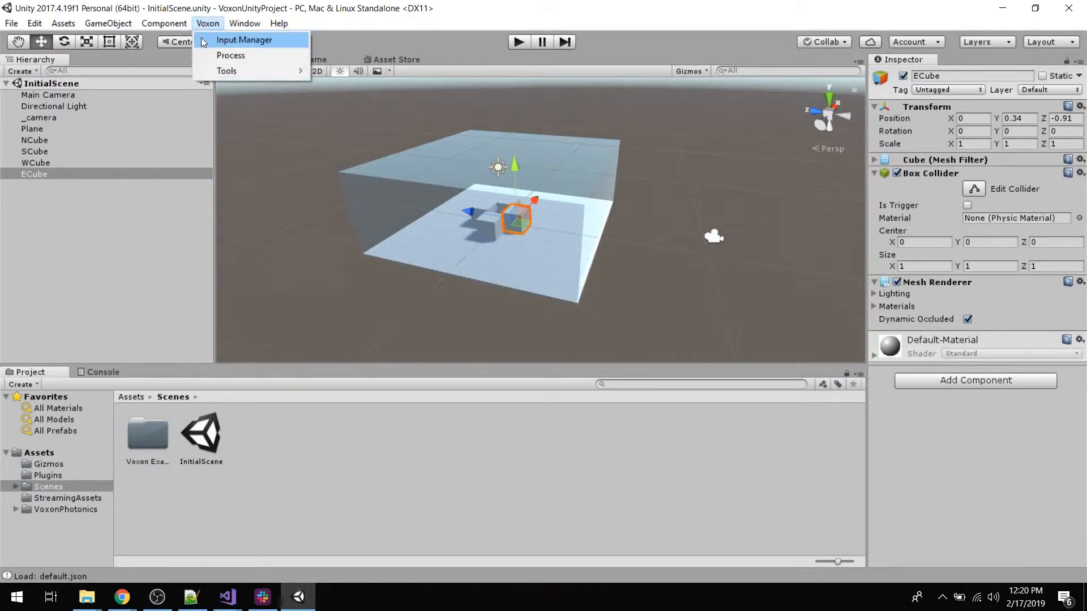
pyautogui.click(226, 54)
pyautogui.click(519, 42)
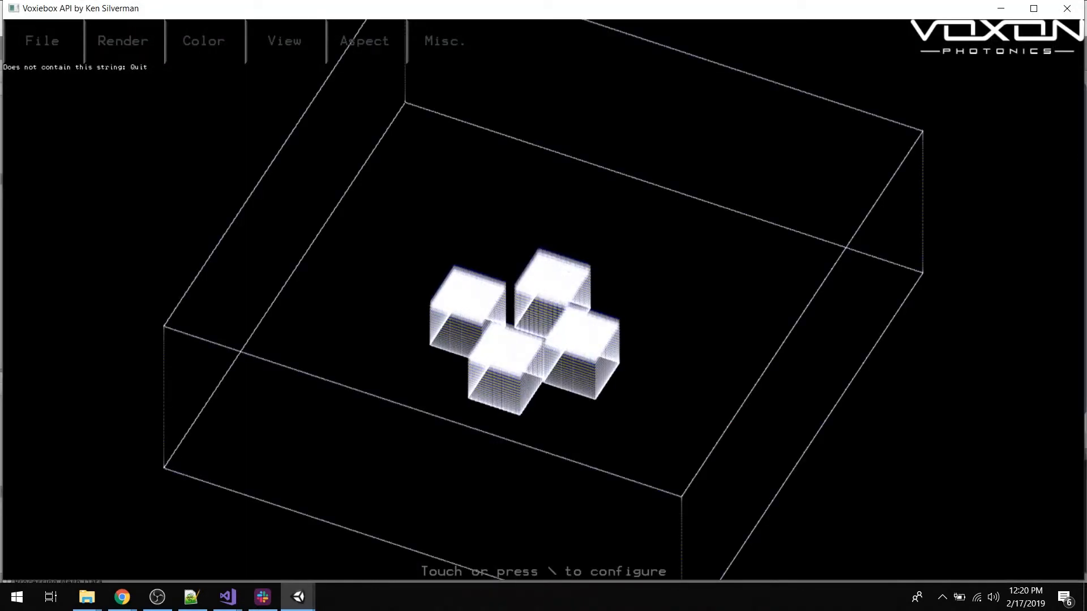
pyautogui.press('Escape')
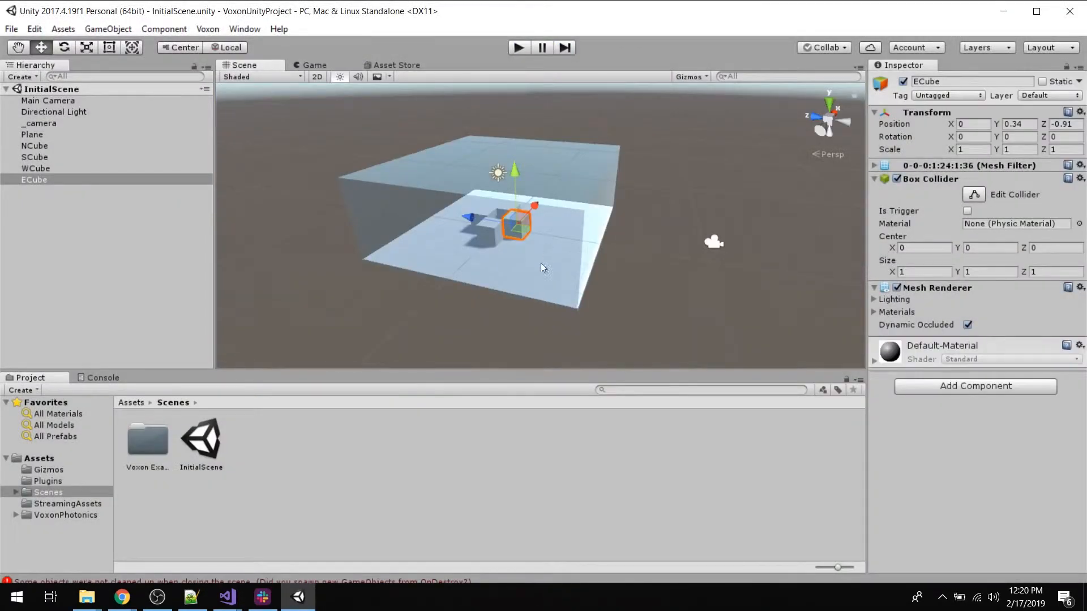
# Examine the arrangement of the four cubes on the plane up close and from different angles.
pyautogui.click(79, 177)
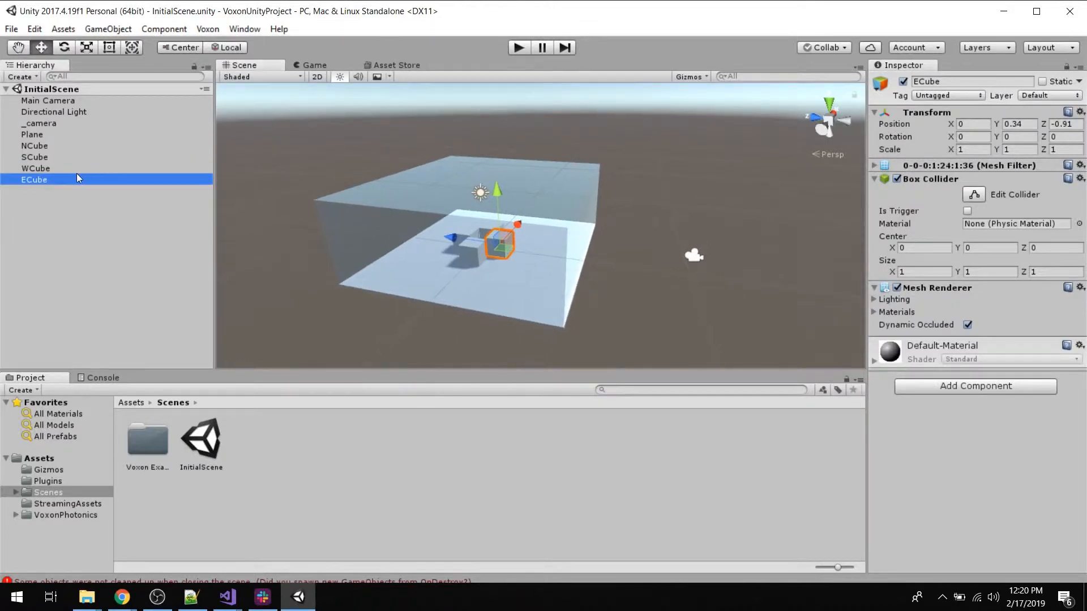
pyautogui.press('Up')
pyautogui.press('Up')
pyautogui.scroll(5, 509, 266)
pyautogui.keyDown('alt'); pyautogui.moveTo(618, 213); pyautogui.dragTo(525, 312); pyautogui.keyUp('alt')
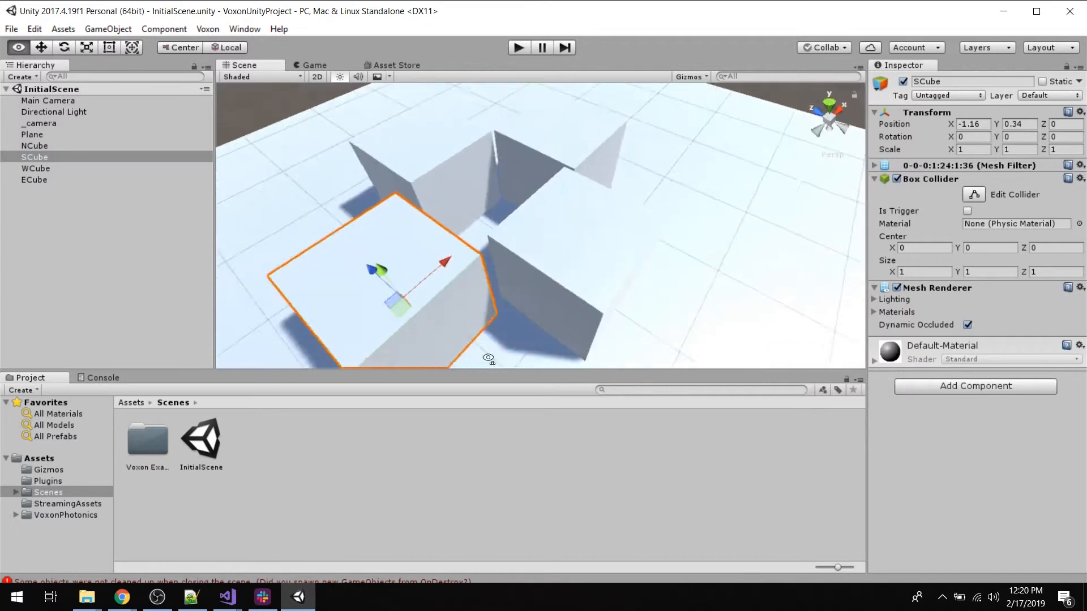
pyautogui.moveTo(593, 195); pyautogui.dragTo(600, 145)
pyautogui.click(531, 195)
pyautogui.moveTo(508, 191); pyautogui.dragTo(540, 238)
pyautogui.scroll(-3, 540, 237)
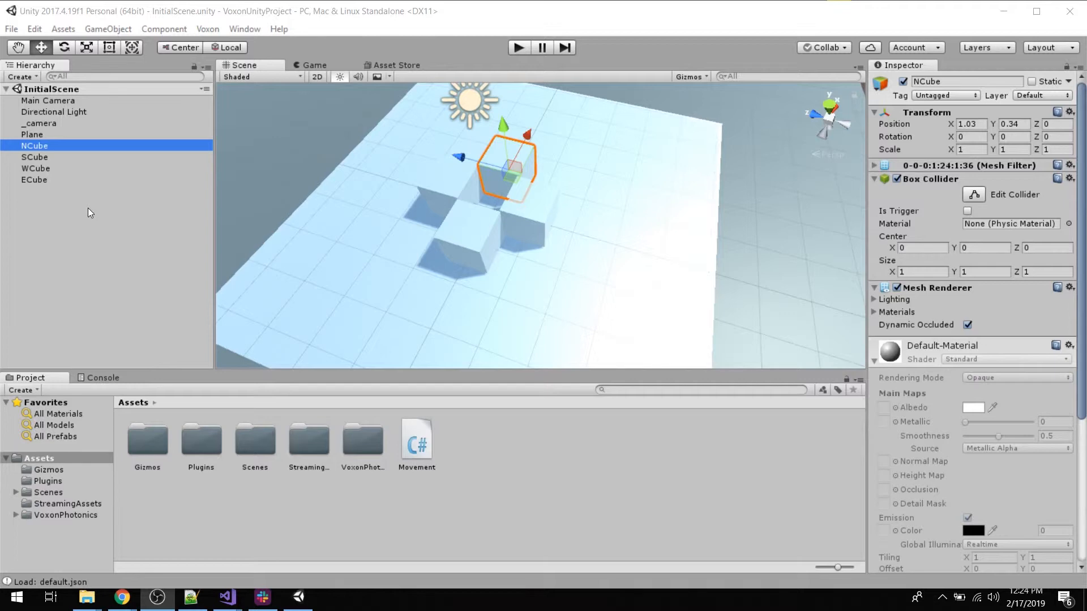
# Attach the Movement script to NCube and open the script for editing in Visual Studio.
pyautogui.click(31, 148)
pyautogui.moveTo(408, 458); pyautogui.dragTo(46, 144)
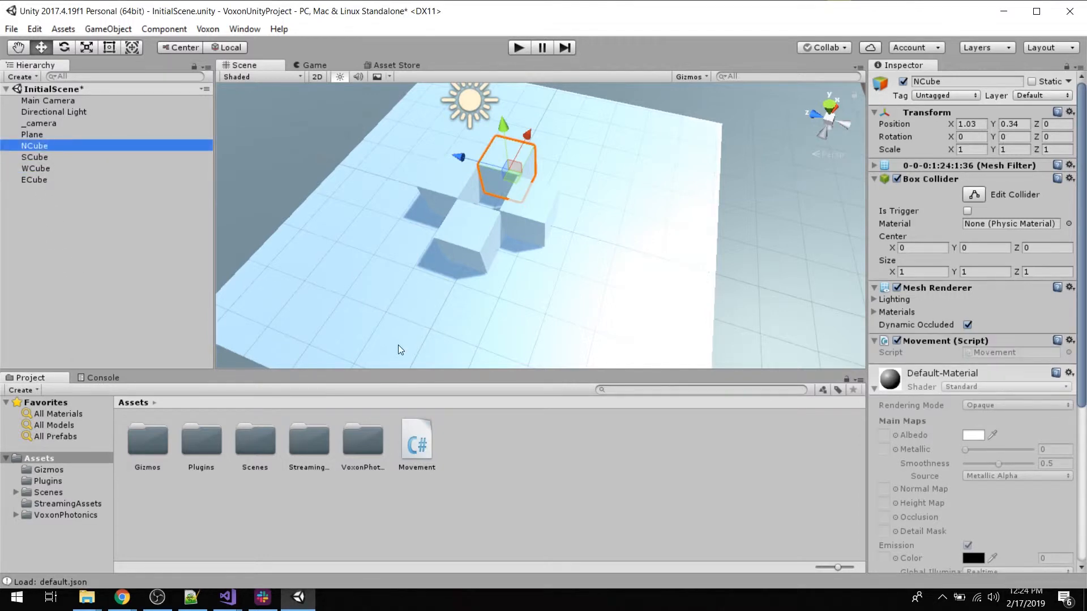
pyautogui.click(1070, 340)
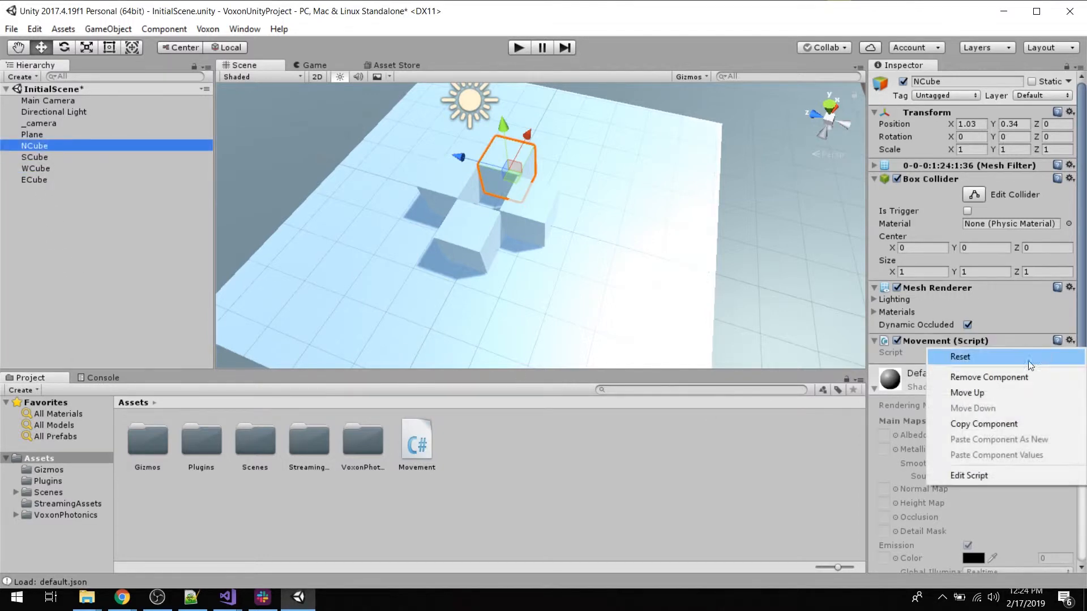
pyautogui.click(999, 473)
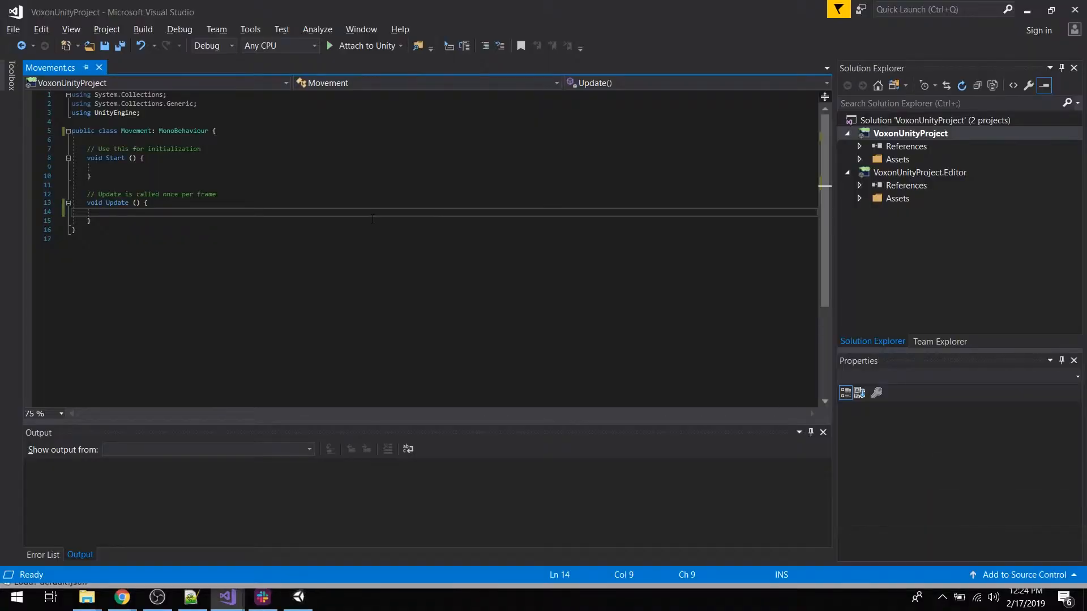
# Add an Input.GetKey(); call on a new line inside the Update method.
pyautogui.press('Return')
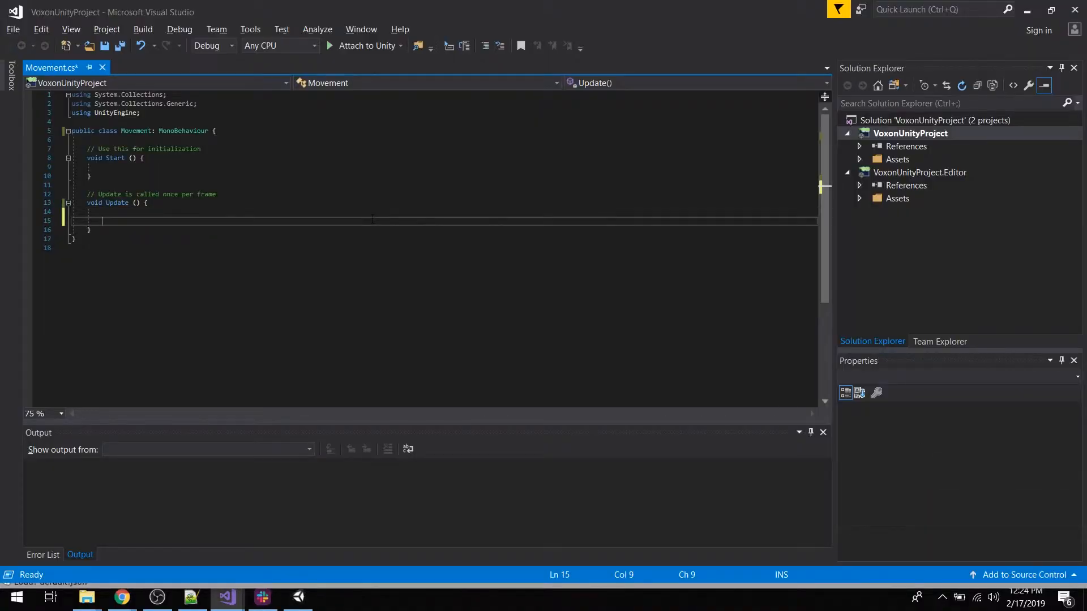
pyautogui.write('In')
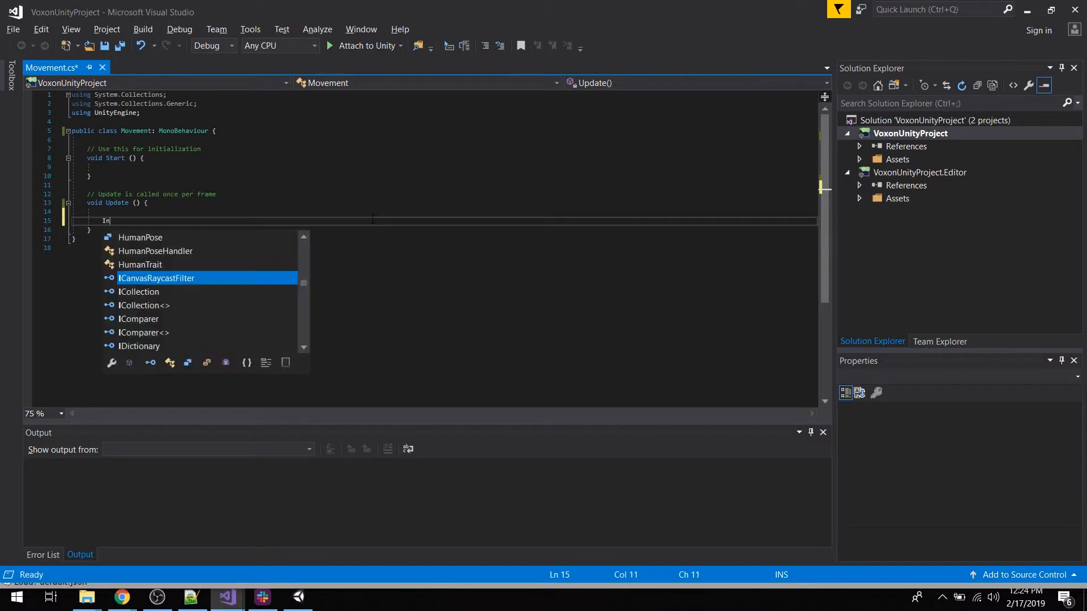
pyautogui.write('put.GetGet')
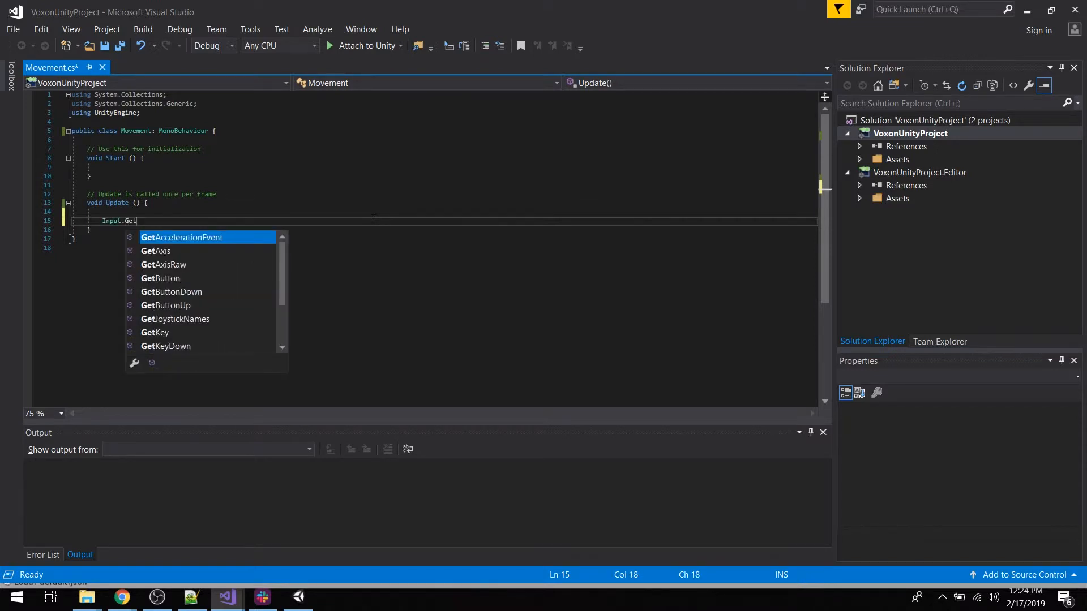
pyautogui.press('BackSpace')
pyautogui.press('BackSpace')
pyautogui.press('BackSpace')
pyautogui.write('Key();')
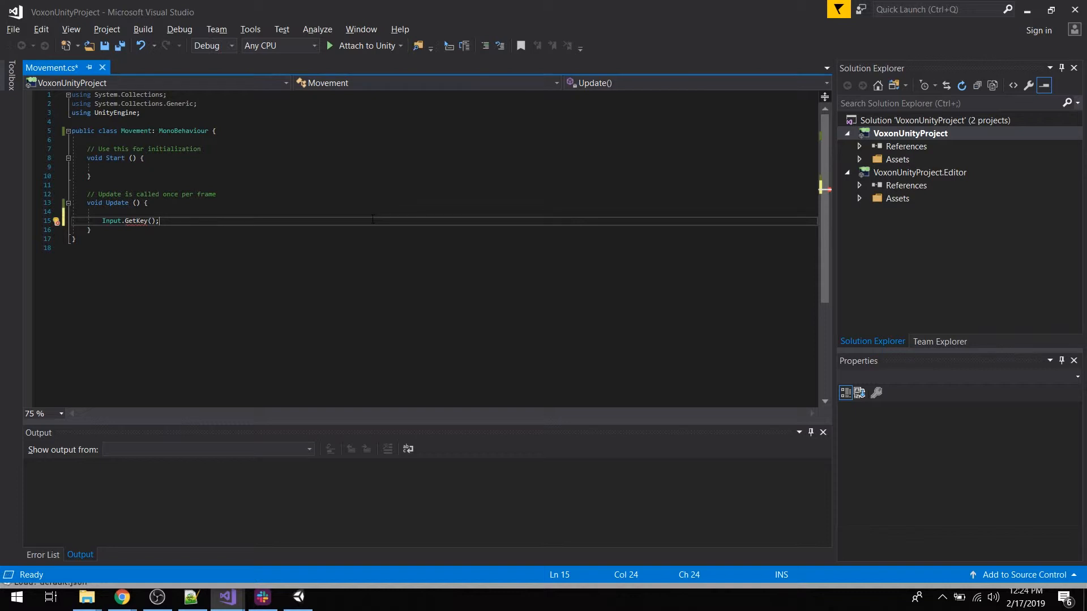
# Replace the Input.GetKey(); call in Update with Voxon.Input.GetKey("Action"); and add an empty line below it.
pyautogui.hotkey('ctrl', 'shift', 'Left')
pyautogui.hotkey('ctrl', 'shift', 'Left')
pyautogui.hotkey('ctrl', 'shift', 'Left')
pyautogui.hotkey('ctrl', 'shift', 'Left')
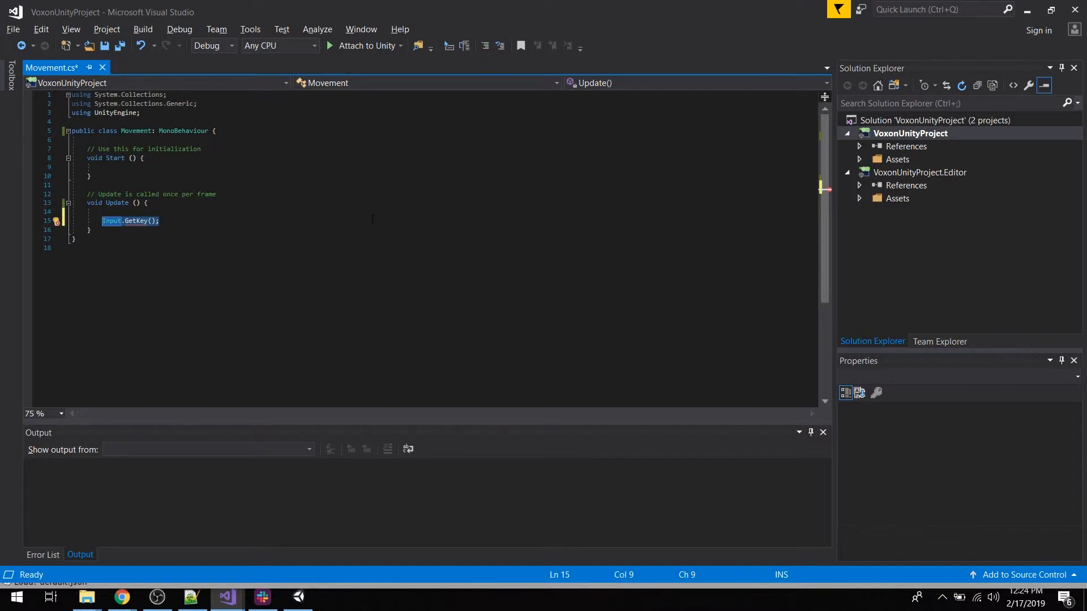
pyautogui.write('Voxon.I')
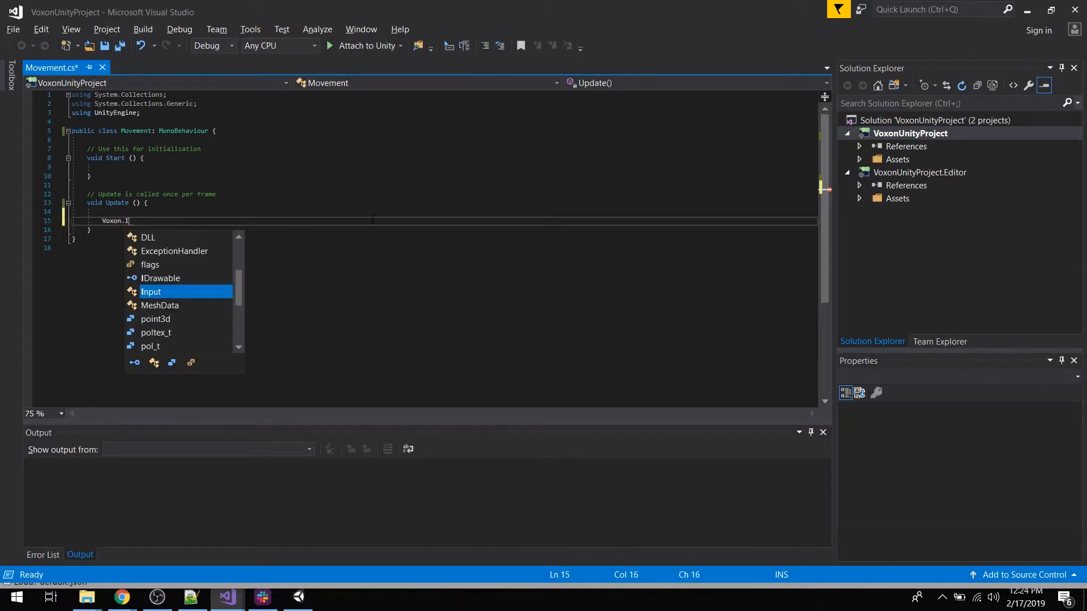
pyautogui.write('nput.Get')
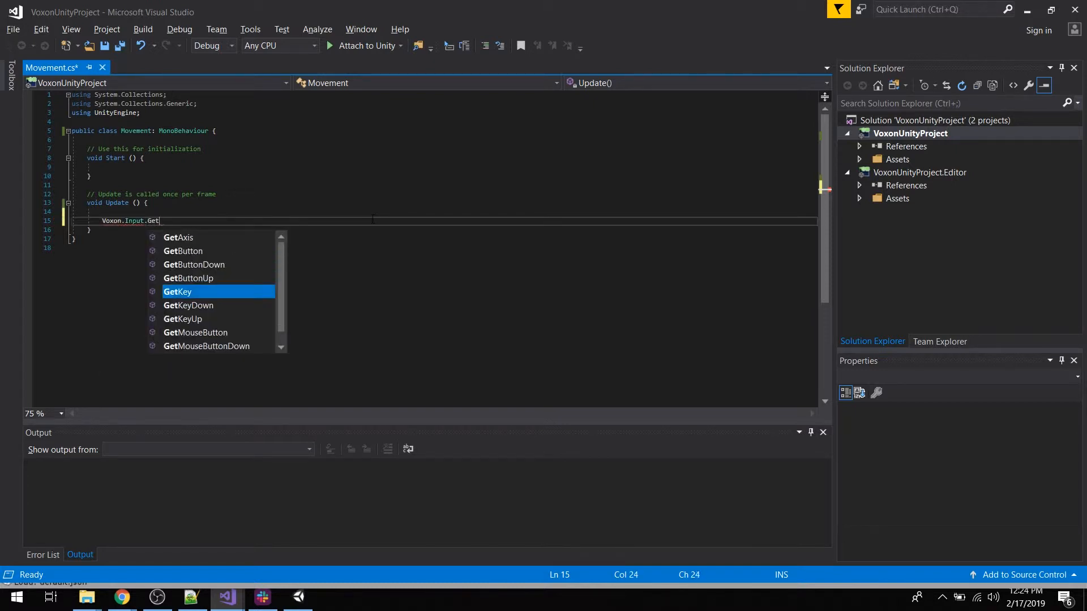
pyautogui.press('Tab')
pyautogui.write('("Action"')
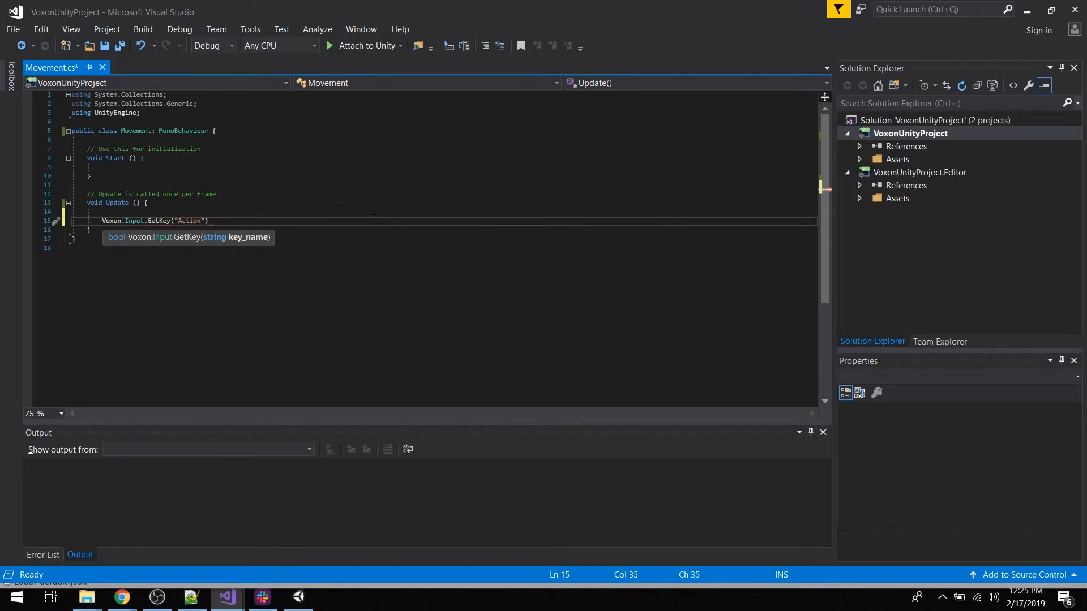
pyautogui.write(');')
pyautogui.press('Return')
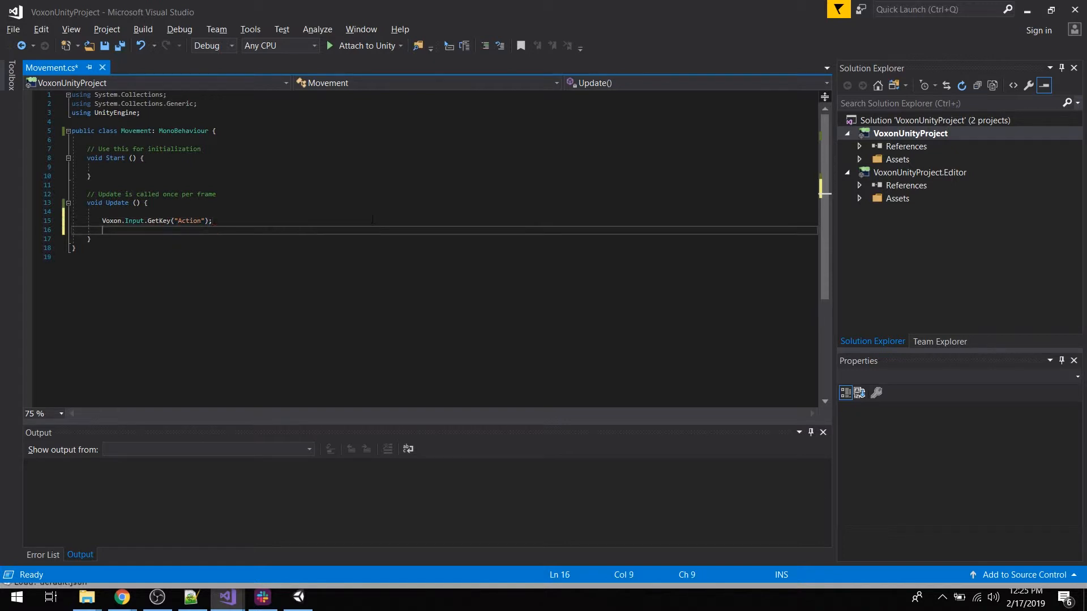
pyautogui.press('Up')
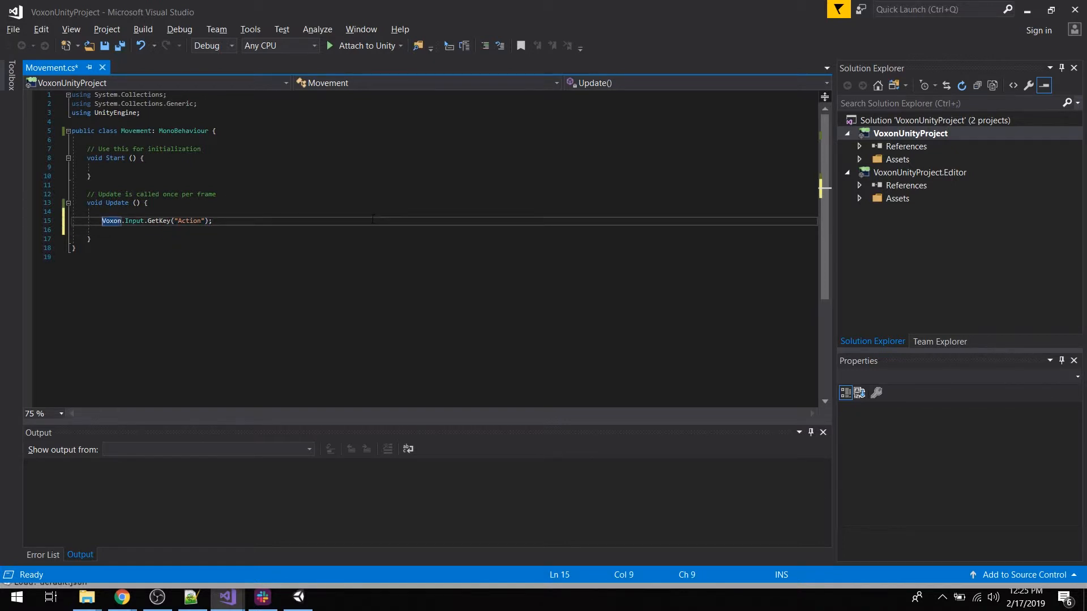
pyautogui.hotkey('ctrl', 'Right')
pyautogui.hotkey('ctrl', 'Right')
pyautogui.hotkey('ctrl', 'Right')
pyautogui.hotkey('ctrl', 'Right')
pyautogui.hotkey('ctrl', 'Right')
pyautogui.hotkey('ctrl', 'Right')
# Switch to Unity, open the Voxon Input Manager and enlarge its window to show all the bindings.
pyautogui.click(298, 597)
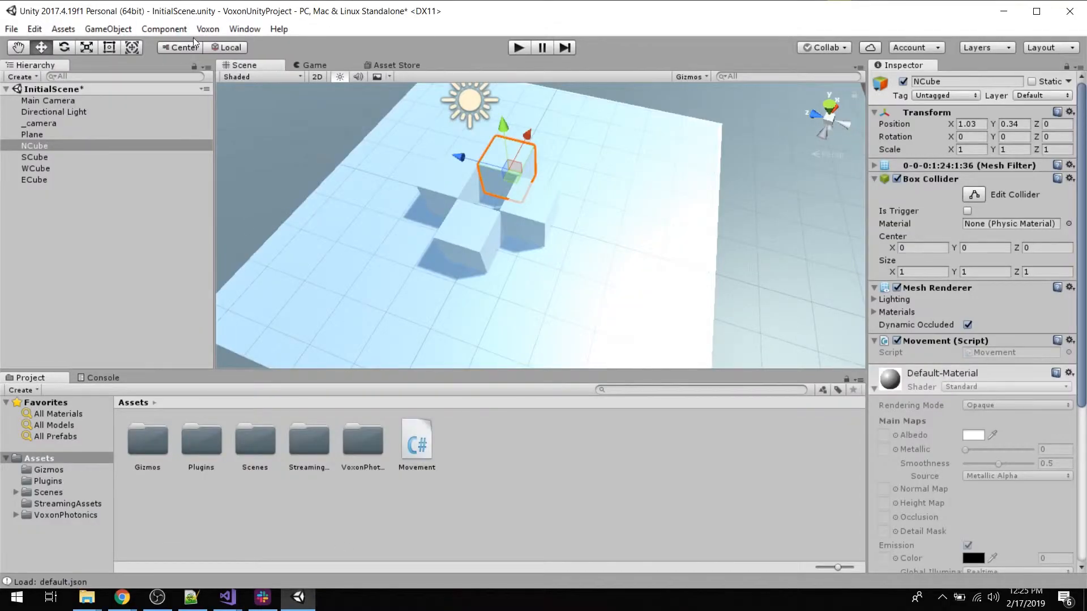
pyautogui.click(208, 29)
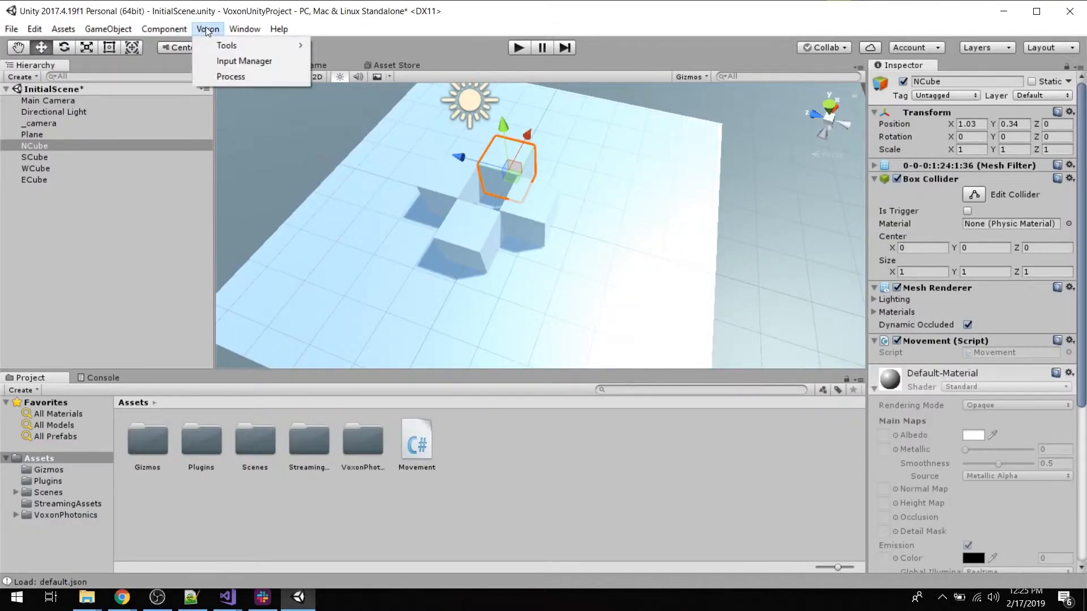
pyautogui.click(244, 61)
pyautogui.moveTo(433, 298); pyautogui.dragTo(806, 525)
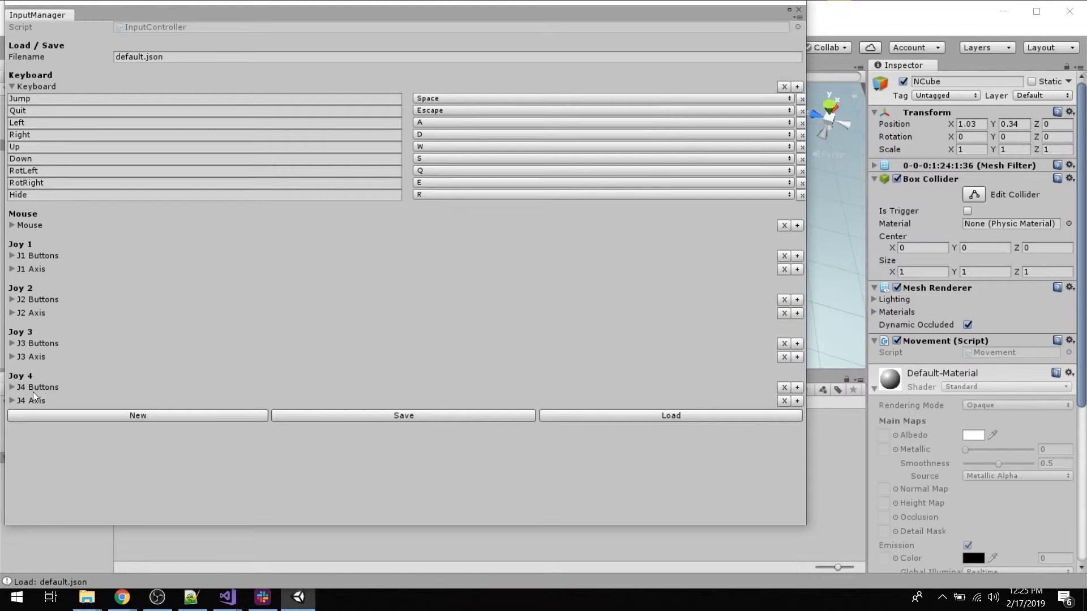
# Add a keyboard binding named Action and assign it to the T key.
pyautogui.click(63, 196)
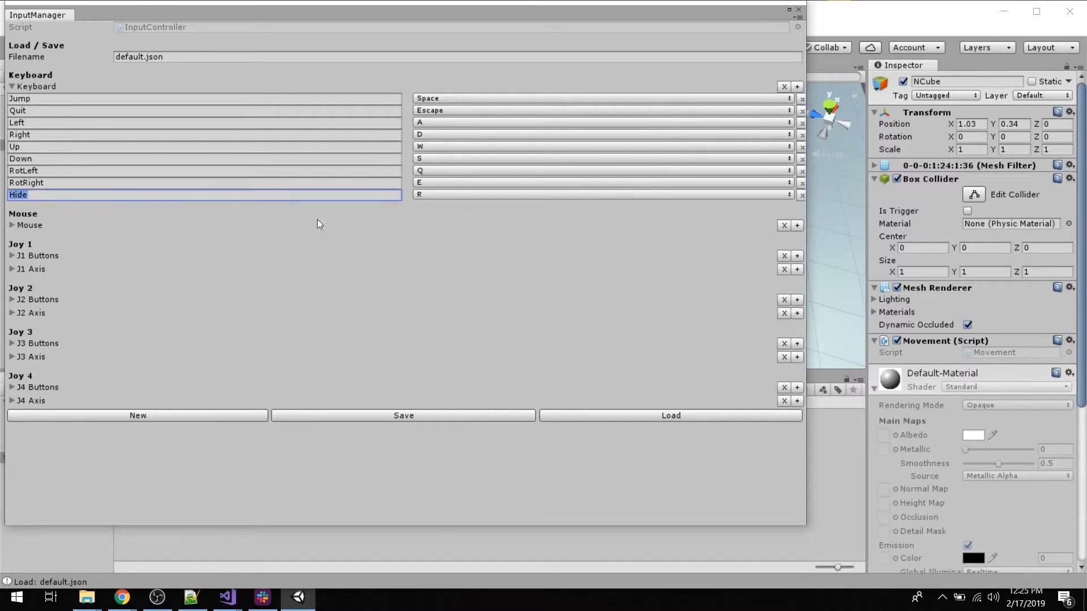
pyautogui.click(796, 87)
pyautogui.click(201, 207)
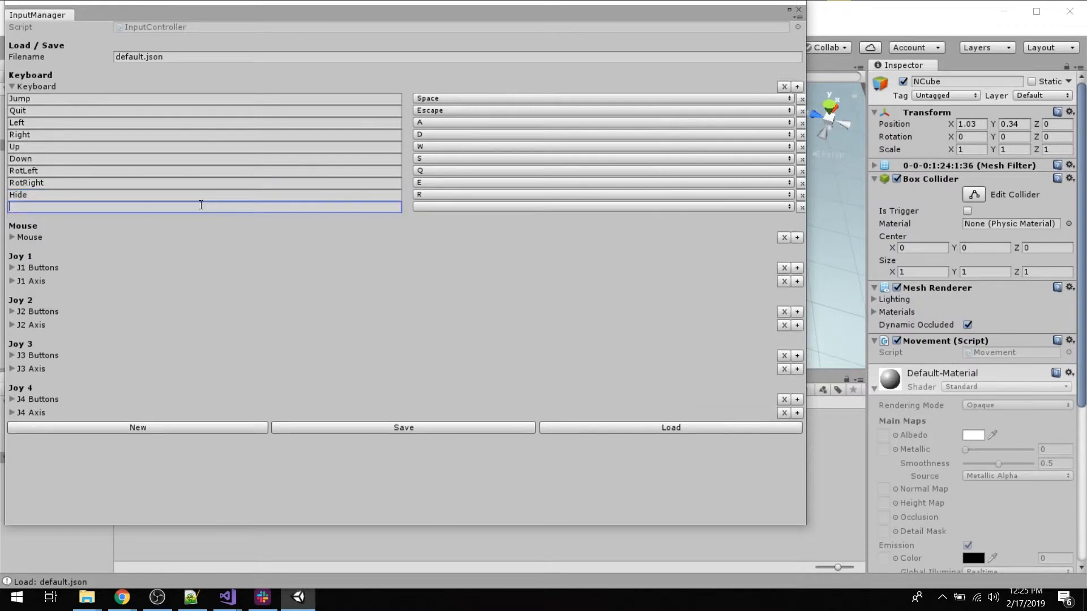
pyautogui.write('ction')
pyautogui.click(443, 208)
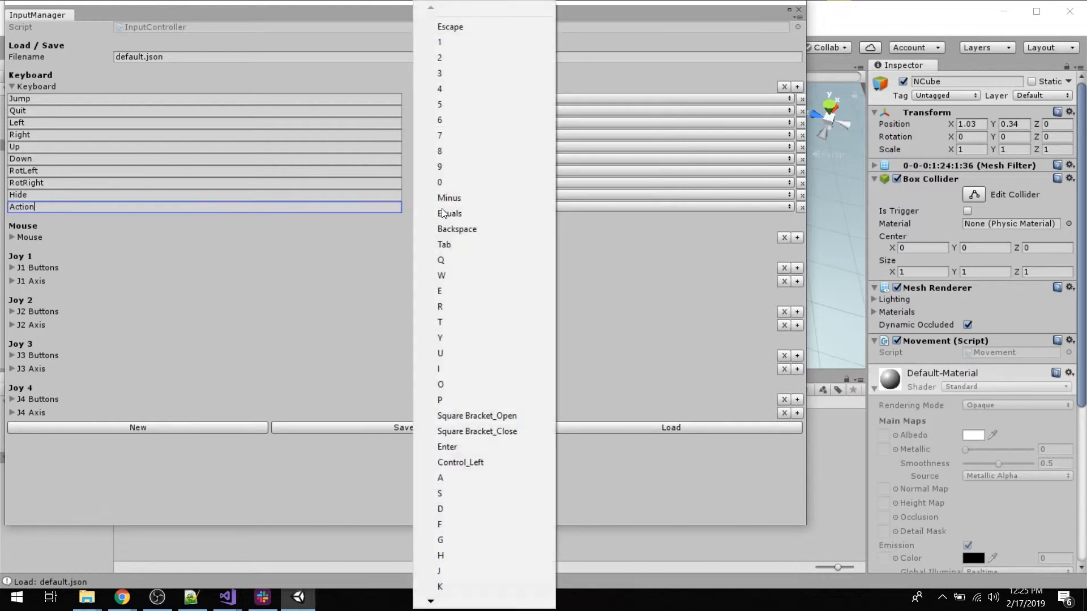
pyautogui.click(463, 322)
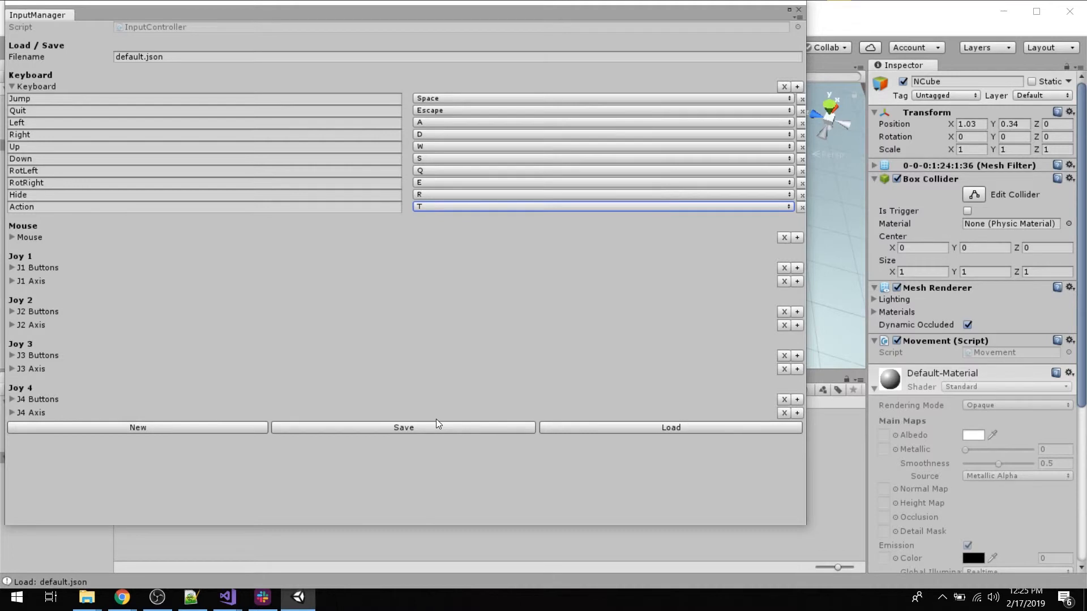
# Save the input bindings to default.json, then close the Input Manager and save the scene.
pyautogui.click(422, 426)
pyautogui.click(799, 10)
pyautogui.hotkey('ctrl', 's')
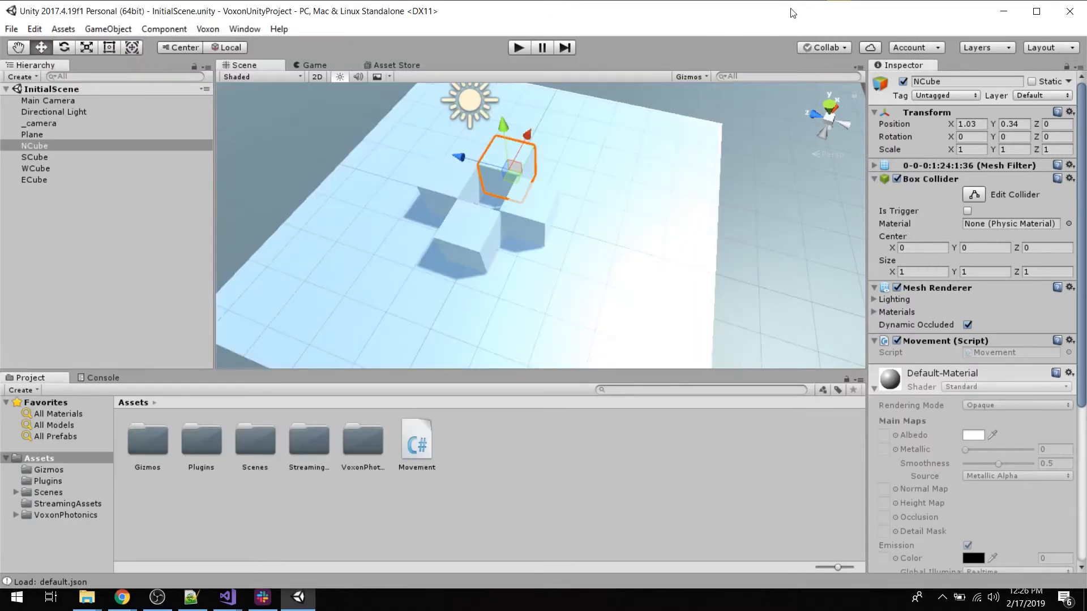
# Return to Movement.cs in Visual Studio and turn the Voxon.Input.GetKey("Action") call into the condition of an if block.
pyautogui.moveTo(228, 597)
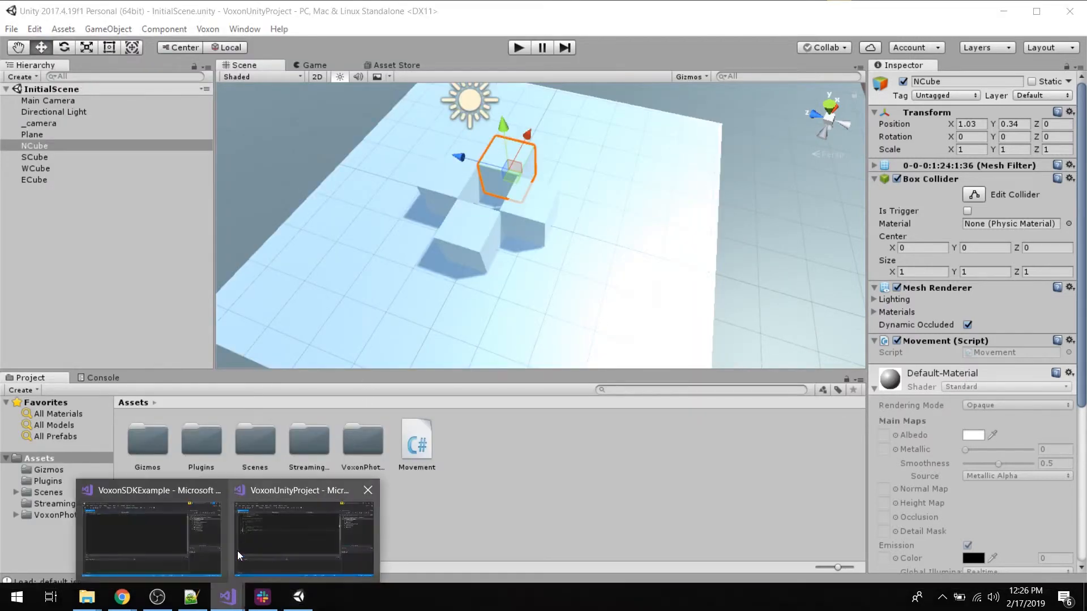
pyautogui.click(284, 539)
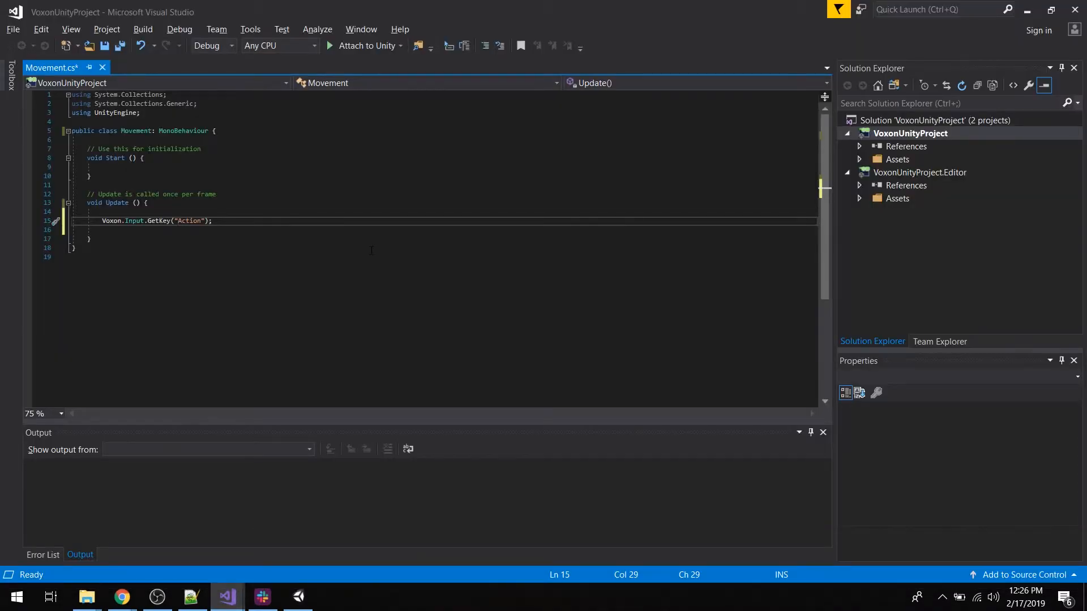
pyautogui.hotkey('ctrl', 'Left')
pyautogui.hotkey('ctrl', 'Left')
pyautogui.hotkey('ctrl', 'Left')
pyautogui.hotkey('ctrl', 'Left')
pyautogui.hotkey('ctrl', 'Left')
pyautogui.hotkey('ctrl', 'Left')
pyautogui.hotkey('ctrl', 'Left')
pyautogui.write('if(')
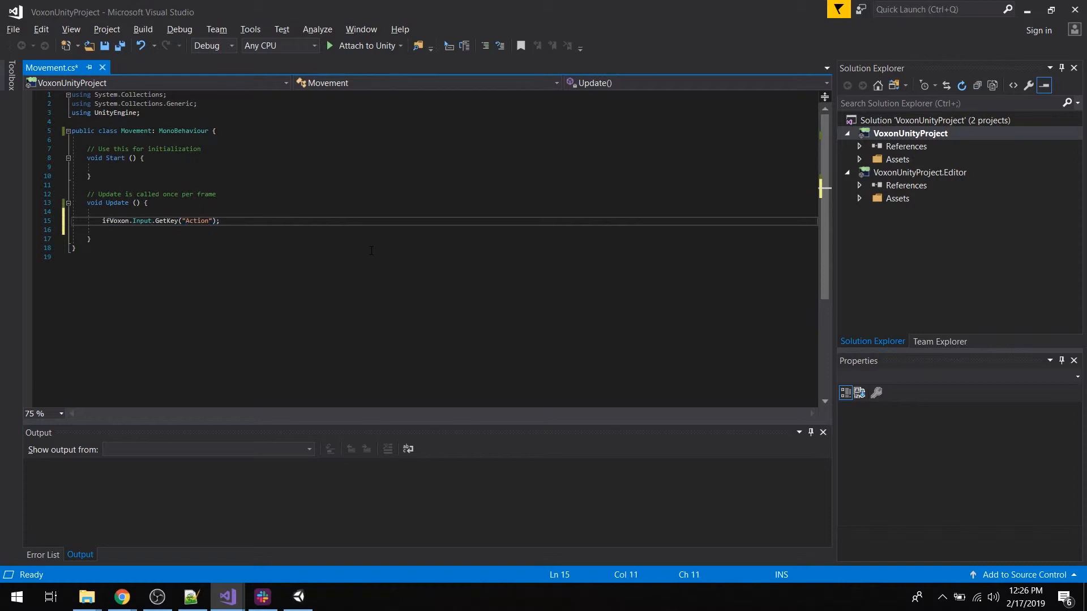
pyautogui.press('Right')
pyautogui.press('Right')
pyautogui.press('Right')
pyautogui.press('Right')
pyautogui.press('Right')
pyautogui.press('Right')
pyautogui.press('Right')
pyautogui.press('Right')
pyautogui.press('Right')
pyautogui.press('Right')
pyautogui.press('Right')
pyautogui.press('Right')
pyautogui.press('Right')
pyautogui.press('Right')
pyautogui.press('Right')
pyautogui.press('Right')
pyautogui.press('Right')
pyautogui.press('Right')
pyautogui.press('Right')
pyautogui.press('Right')
pyautogui.press('Down')
pyautogui.press('Down')
pyautogui.press('Up')
pyautogui.press('Up')
pyautogui.press('End')
pyautogui.press('BackSpace')
pyautogui.write('{')
pyautogui.press('Return')
# Add gameObject.transform.Rotate(1.0); inside the if block and save the script.
pyautogui.write('gameObject.')
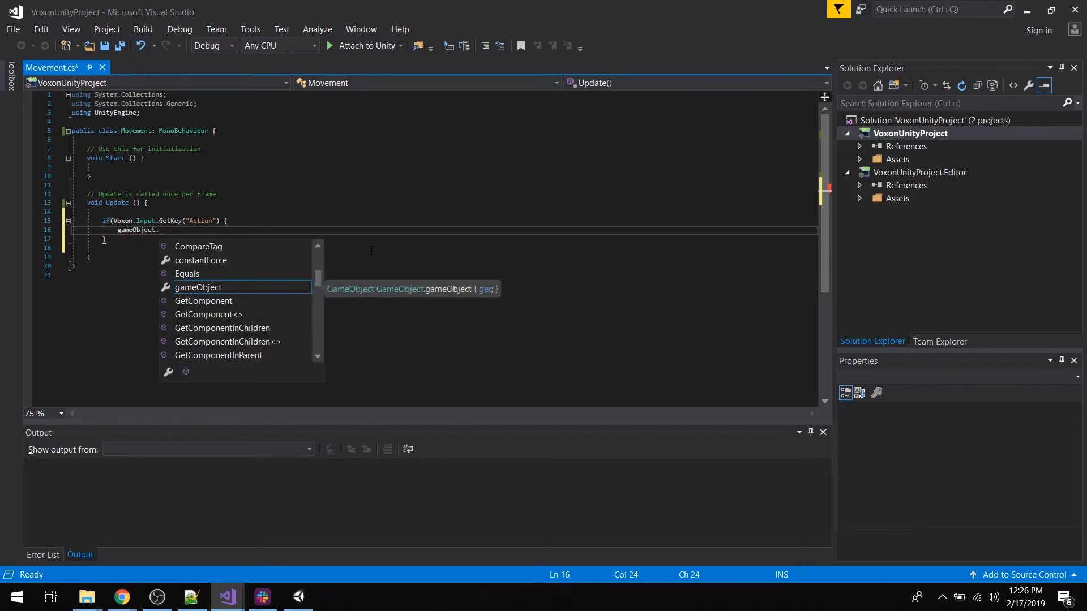
pyautogui.write('transform.')
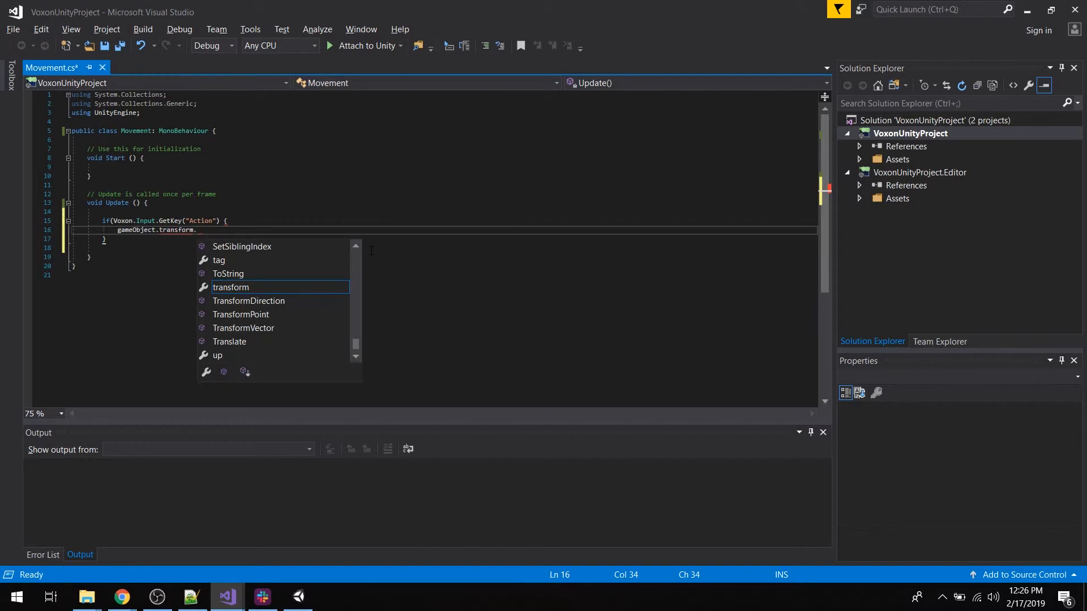
pyautogui.write('ro')
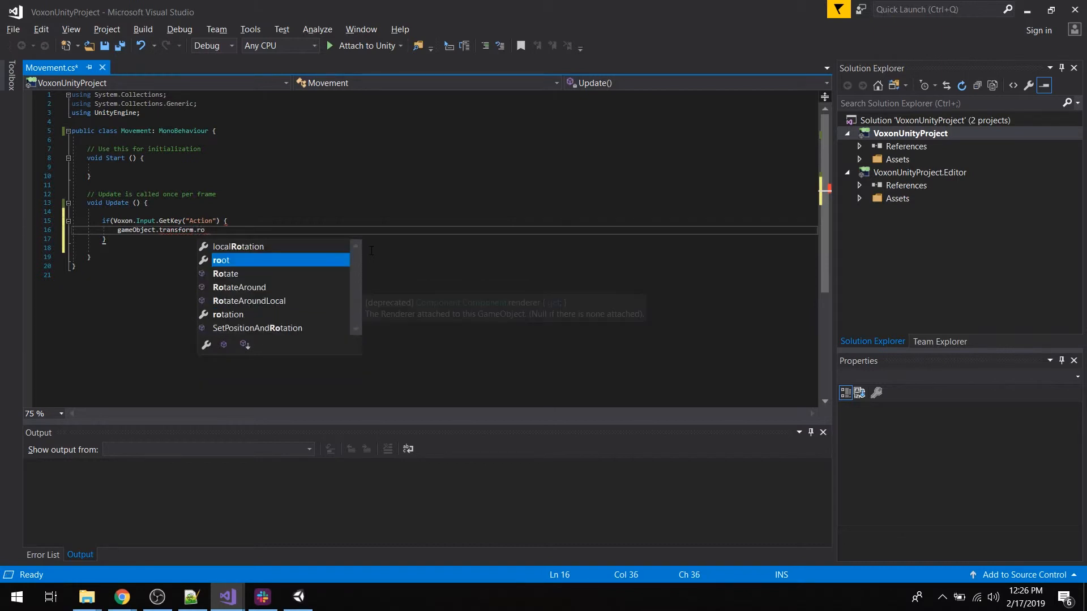
pyautogui.press('Down')
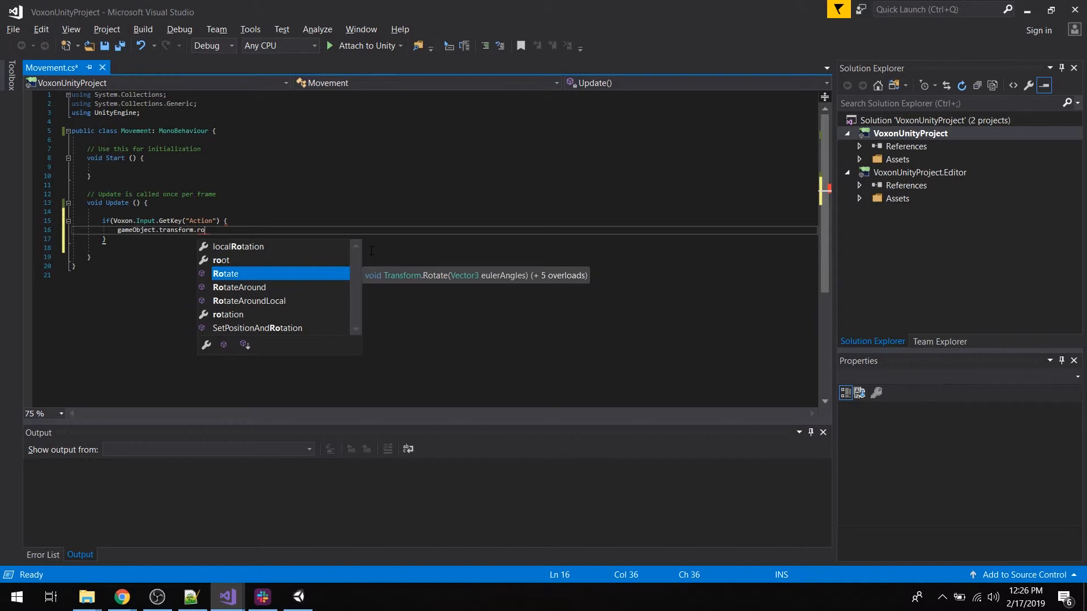
pyautogui.press('Tab')
pyautogui.write('(')
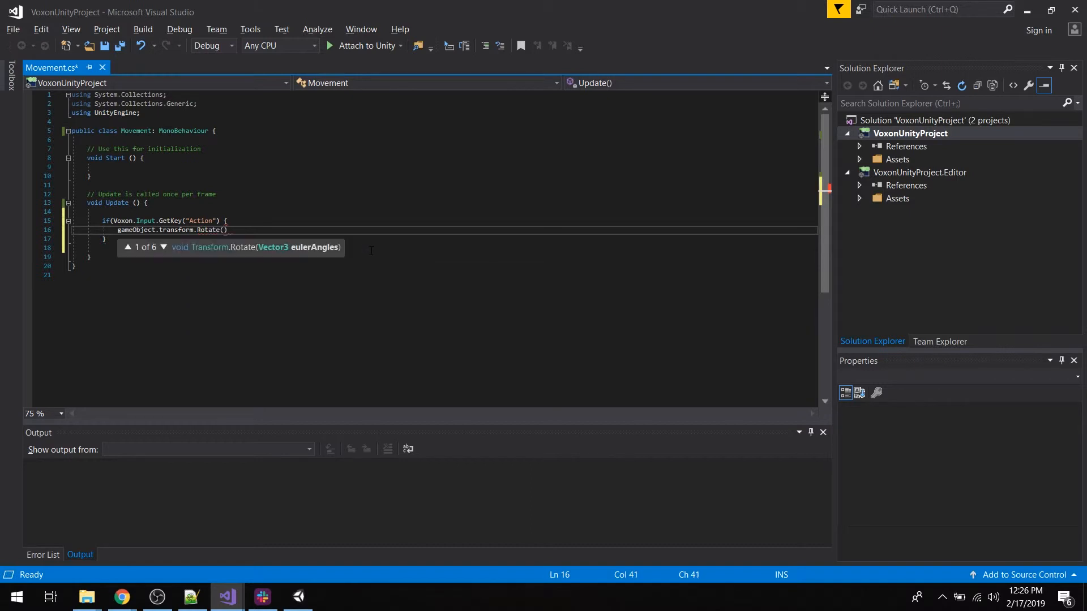
pyautogui.write('1.0);')
pyautogui.hotkey('ctrl', 's')
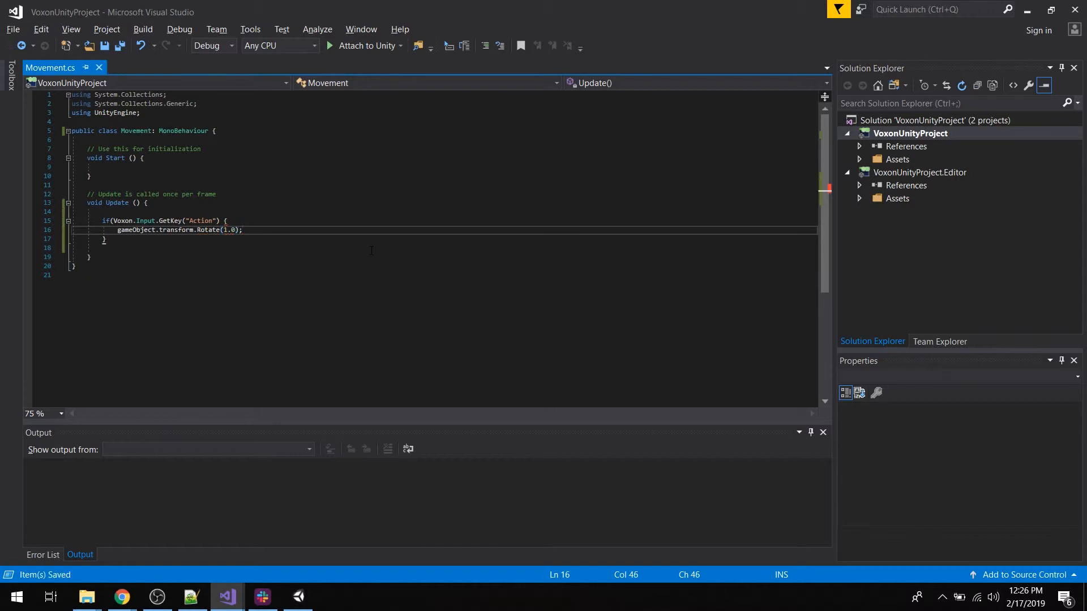
# Change the Rotate argument to 0.1f and save the script.
pyautogui.press('Left')
pyautogui.hotkey('shift', 'Left')
pyautogui.hotkey('shift', 'Left')
pyautogui.hotkey('shift', 'Left')
pyautogui.write('0.1f')
pyautogui.press('End')
pyautogui.hotkey('ctrl', 's')
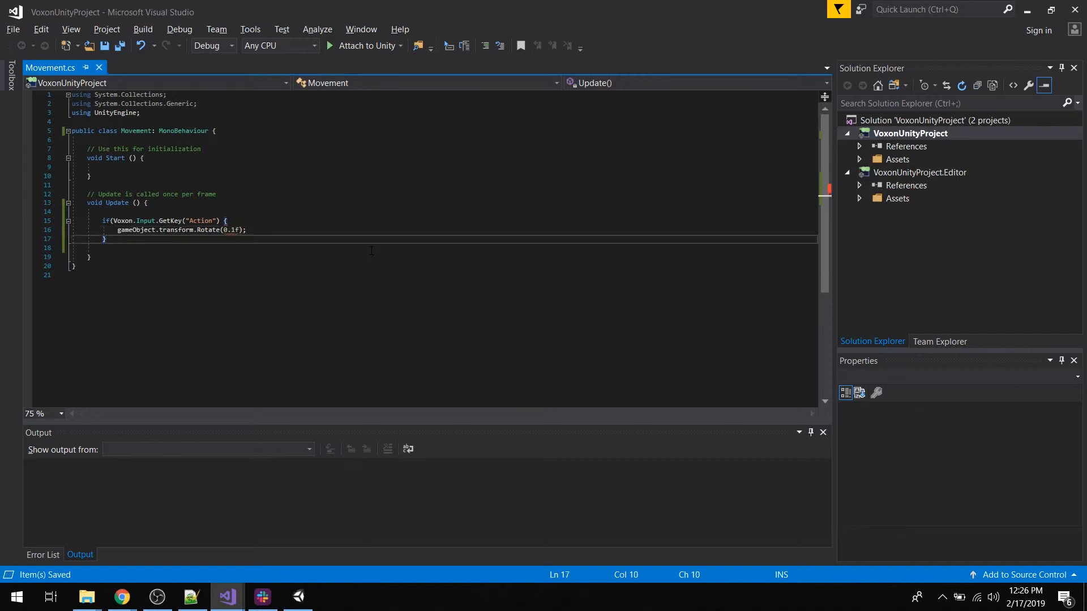
# Insert new Vector3( in front of the 0.1f argument of the Rotate call in Movement.cs.
pyautogui.click(371, 251)
pyautogui.press('Up')
pyautogui.press('Up')
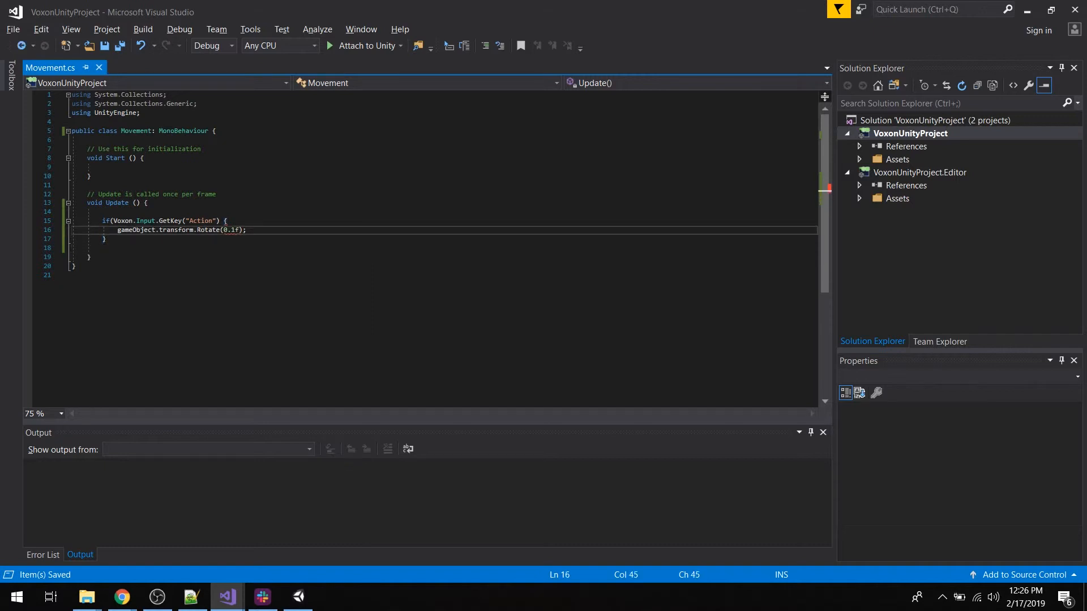
pyautogui.moveTo(209, 231)
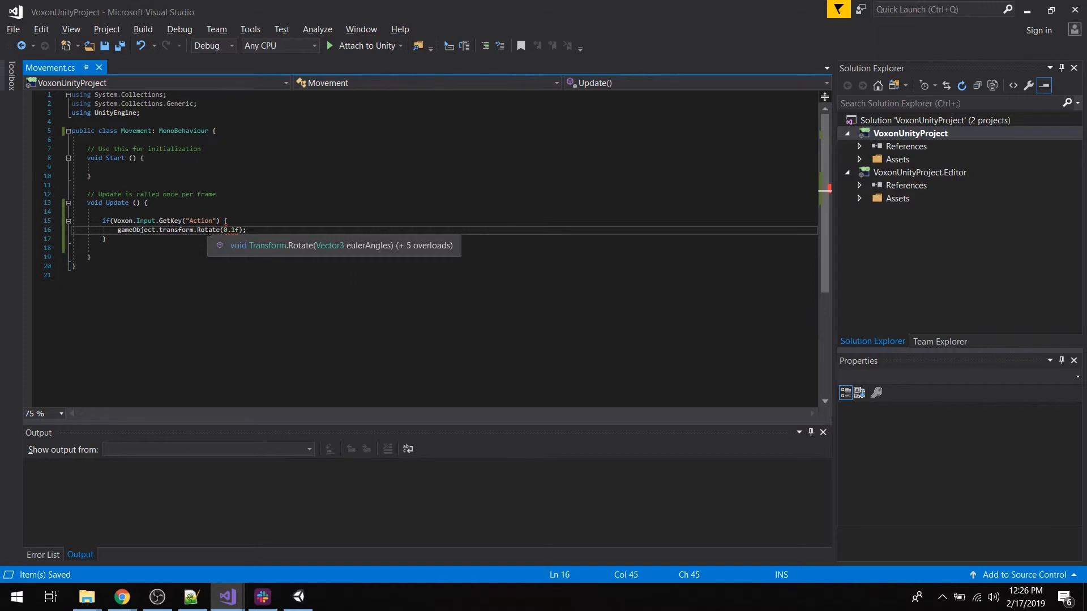
pyautogui.press('Left')
pyautogui.press('Left')
pyautogui.press('Left')
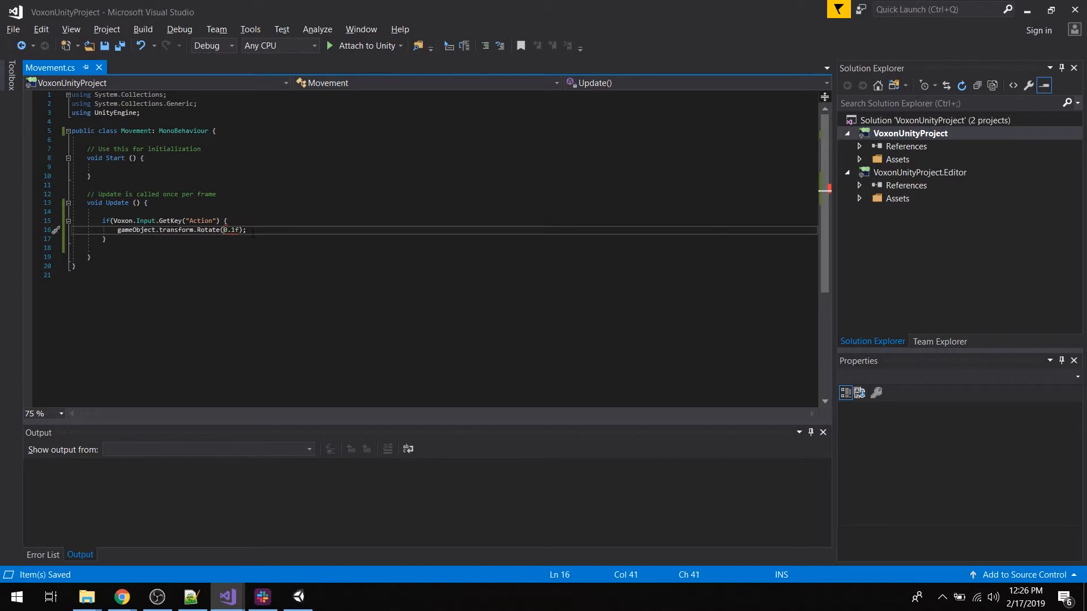
pyautogui.write('new Vector')
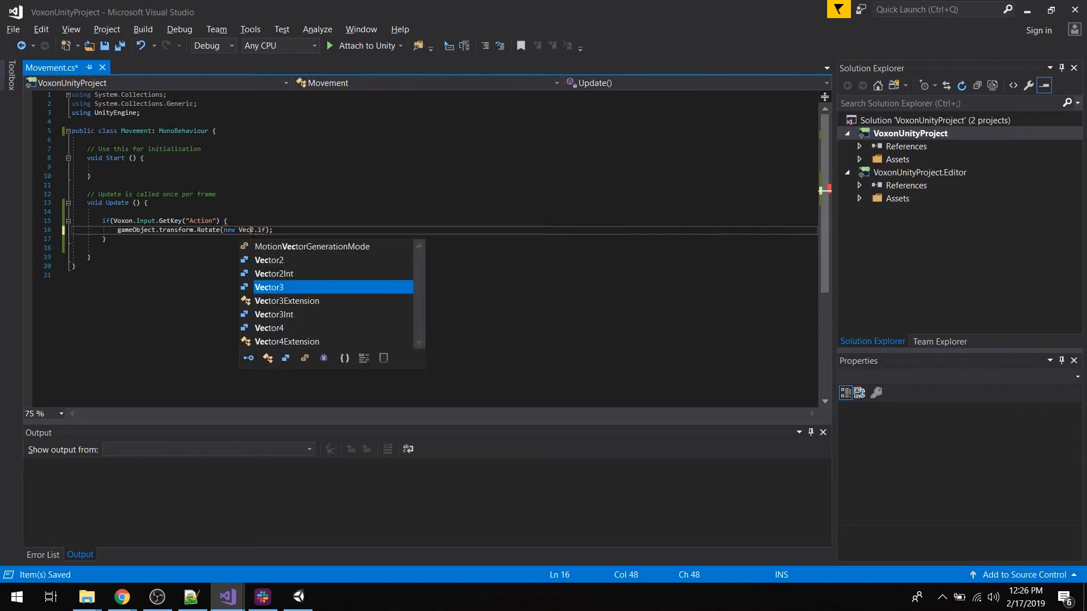
pyautogui.write('3(')
pyautogui.press('Right')
pyautogui.press('Right')
pyautogui.press('Right')
pyautogui.press('Right')
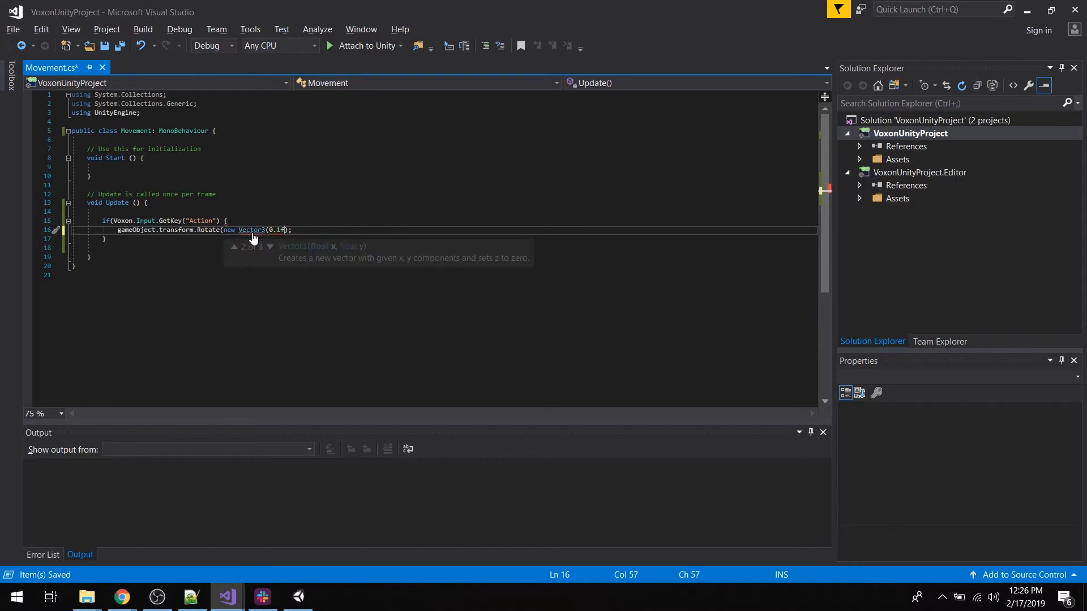
# Complete the Vector3 in the Rotate call with 0 as its second component and a closing parenthesis, and save the script.
pyautogui.write(', 9')
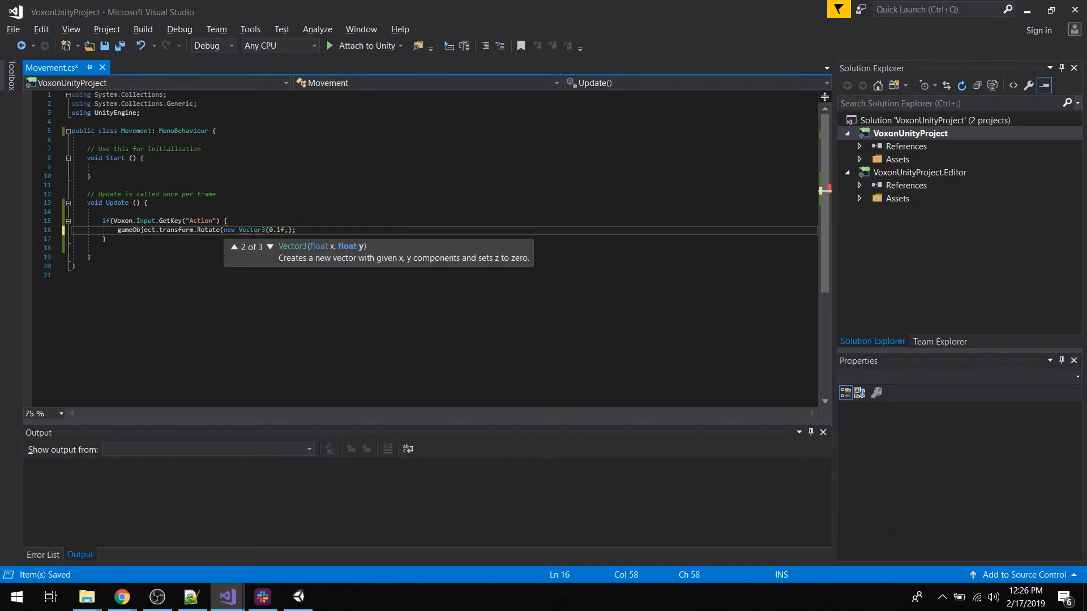
pyautogui.press('Escape')
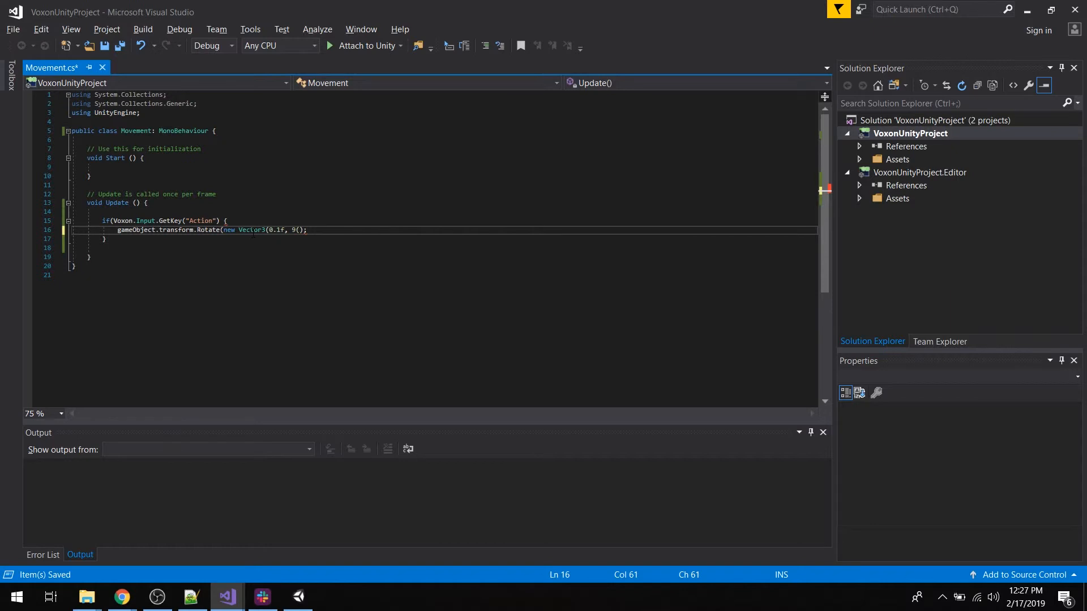
pyautogui.press('BackSpace')
pyautogui.write('0)')
pyautogui.hotkey('ctrl', 's')
# Add the missing closing parenthesis to the if condition around Voxon.Input.GetKey("Action") and save the script.
pyautogui.press('Up')
pyautogui.press('Left')
pyautogui.press('Left')
pyautogui.write(')')
pyautogui.hotkey('ctrl', 's')
pyautogui.click(178, 259)
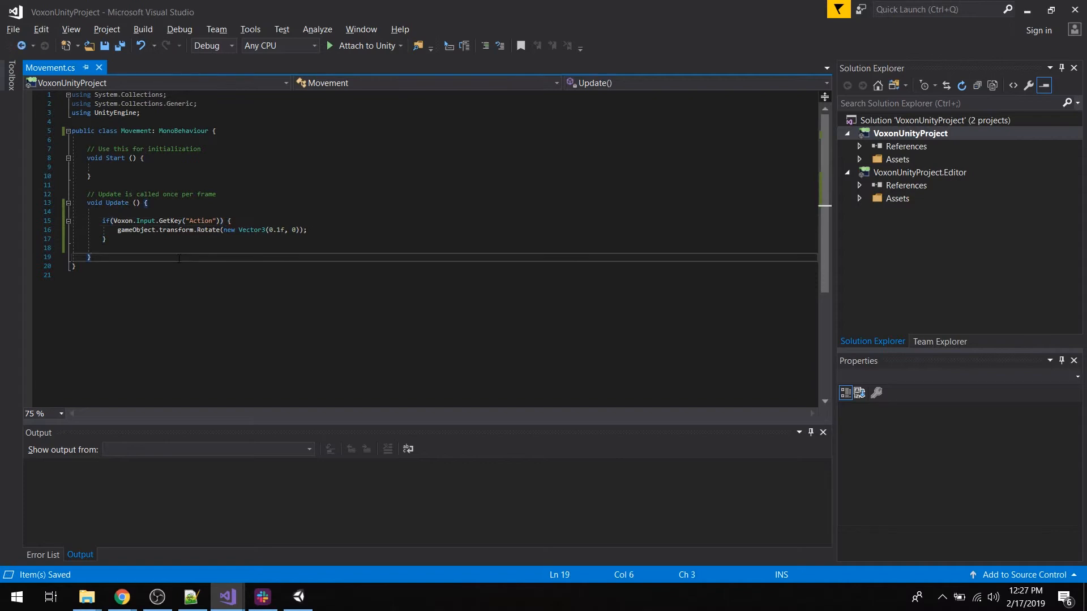
# Switch to Unity and play the scene to test the cube's rotation, then exit the simulator.
pyautogui.hotkey('alt', 'Tab')
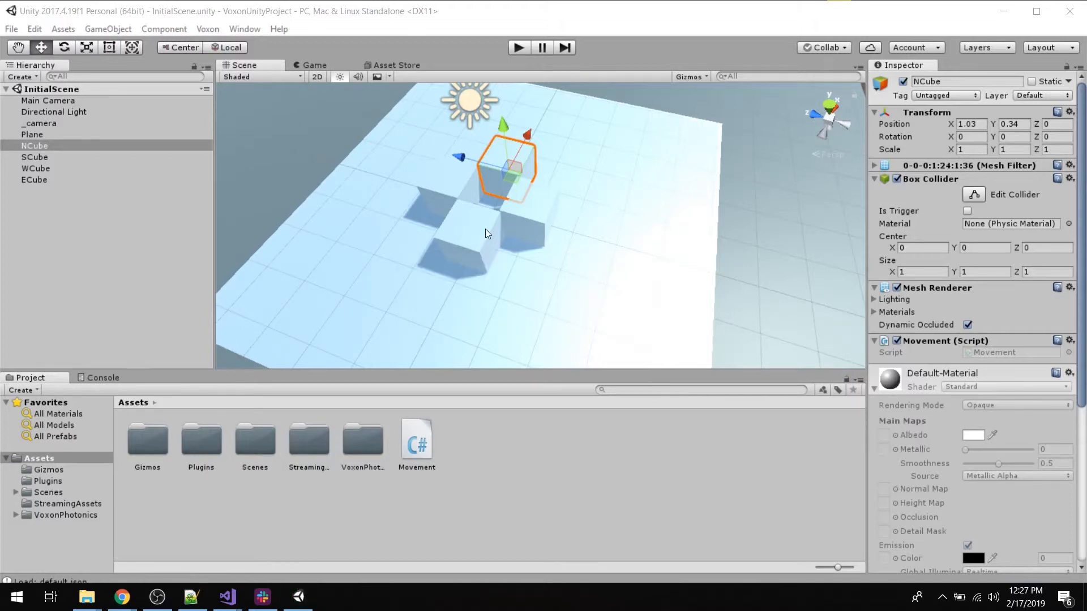
pyautogui.click(516, 47)
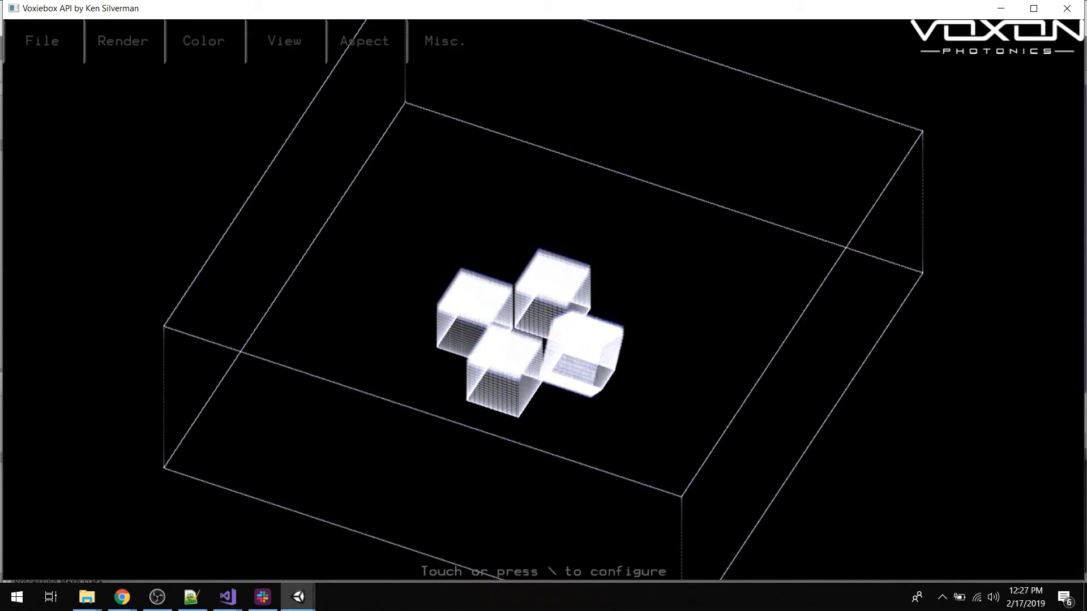
pyautogui.press('Escape')
# Return to Movement.cs in Visual Studio, set the first component of the Vector3 in the Rotate call to 1f and save the script.
pyautogui.hotkey('alt', 'Tab')
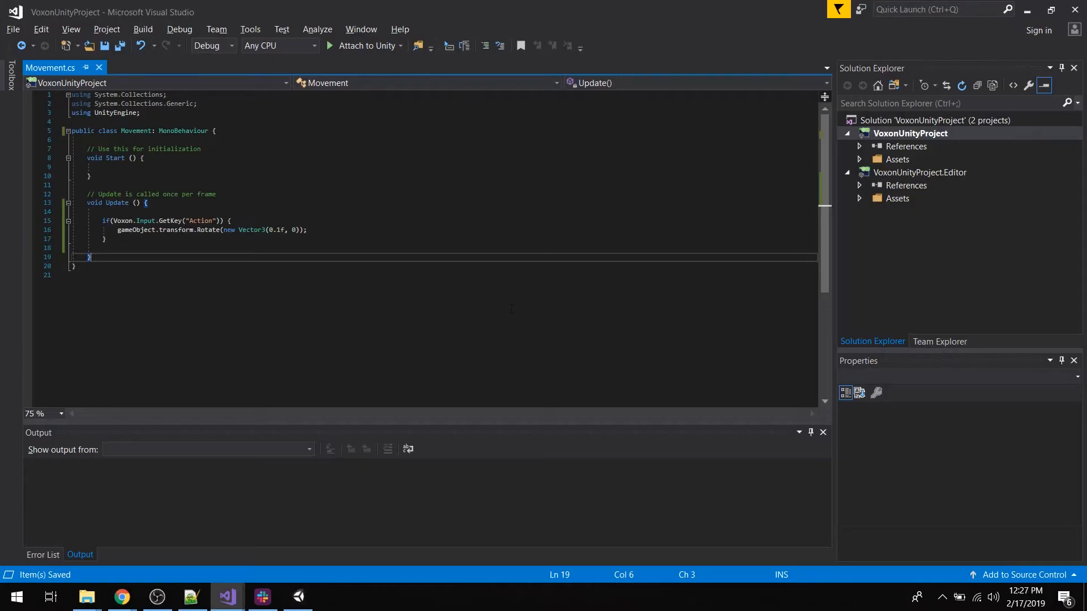
pyautogui.press('Up')
pyautogui.press('Up')
pyautogui.click(318, 231)
pyautogui.press('BackSpace')
pyautogui.press('BackSpace')
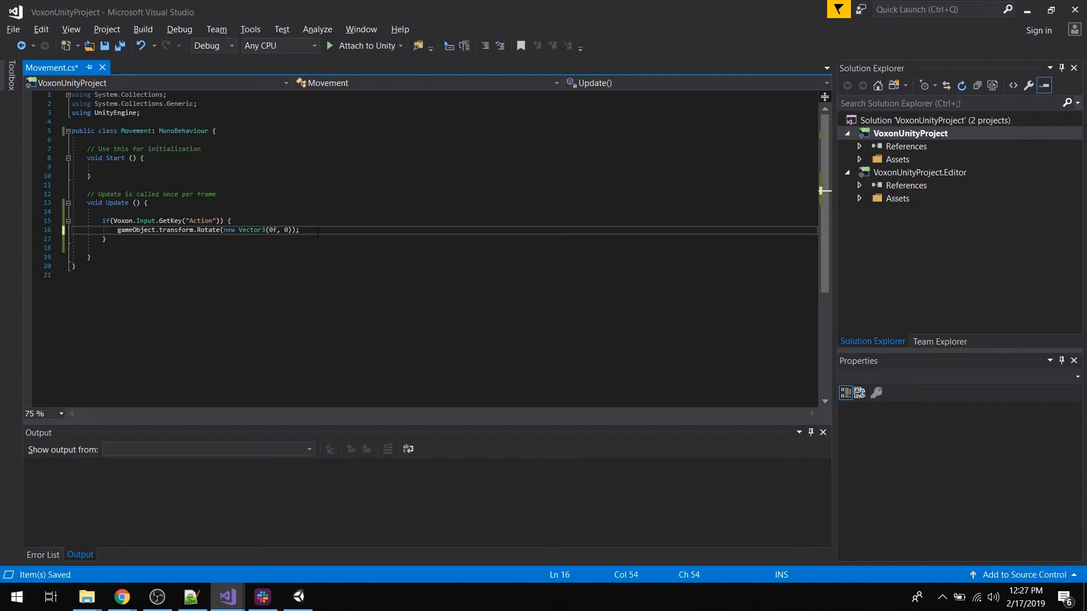
pyautogui.write(', 1')
pyautogui.hotkey('ctrl', 's')
pyautogui.hotkey('alt', 'Tab')
pyautogui.hotkey('alt', 'Tab')
pyautogui.press('BackSpace')
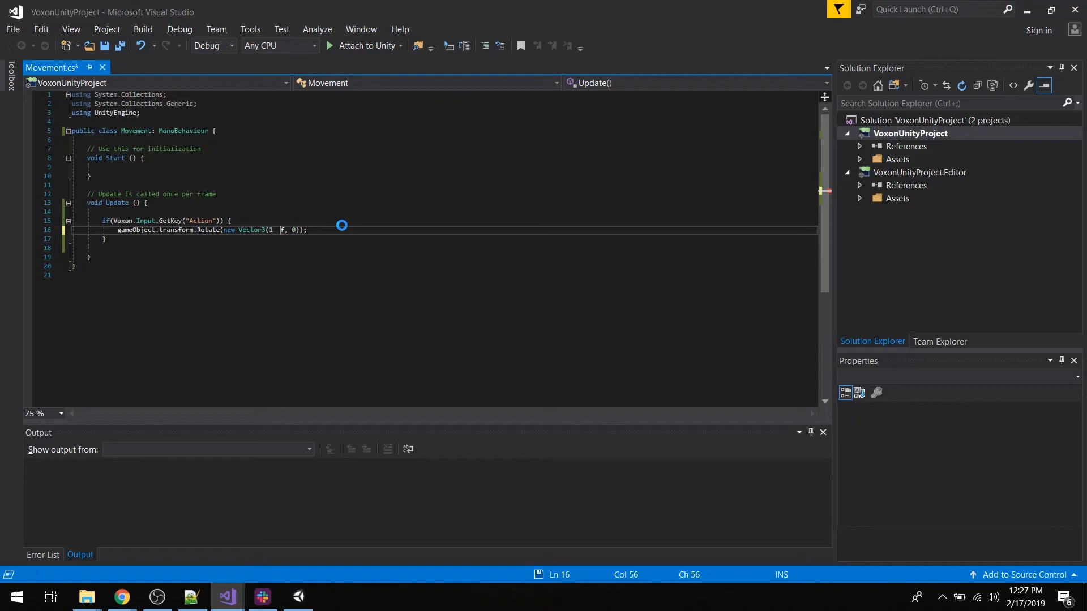
pyautogui.write('0')
pyautogui.hotkey('ctrl', 's')
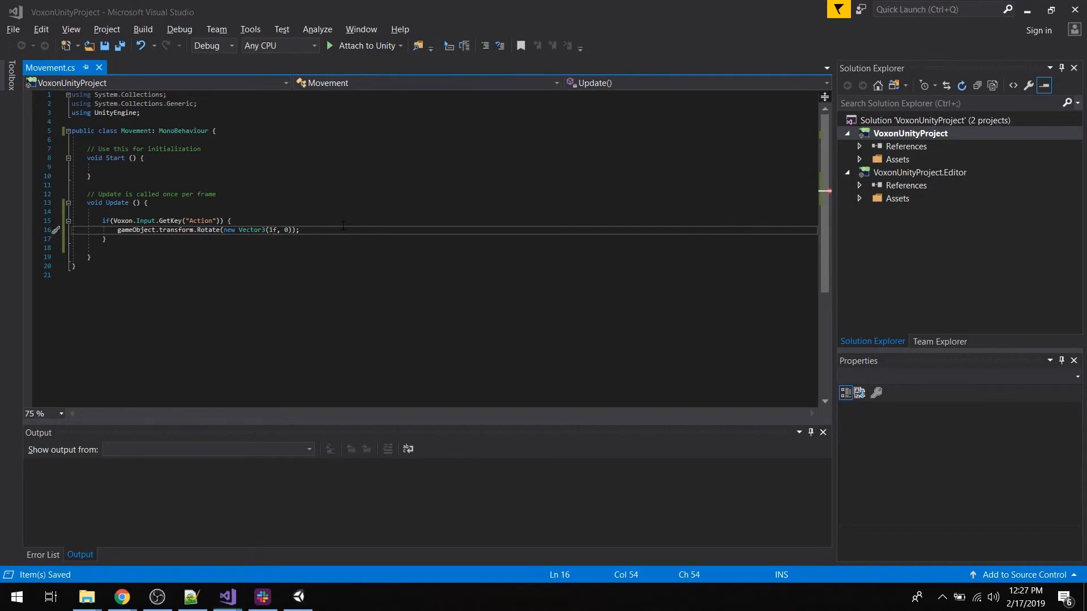
# Switch back to Unity and play the scene to check the rotation with the 1f value, then exit the simulator.
pyautogui.hotkey('alt', 'Tab')
pyautogui.click(519, 50)
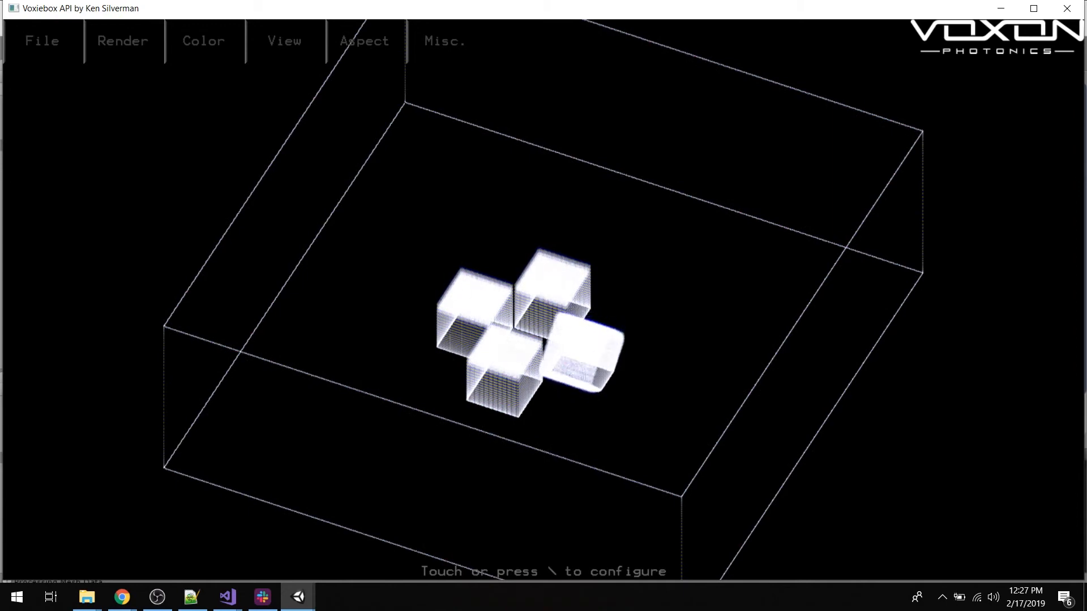
pyautogui.press('Escape')
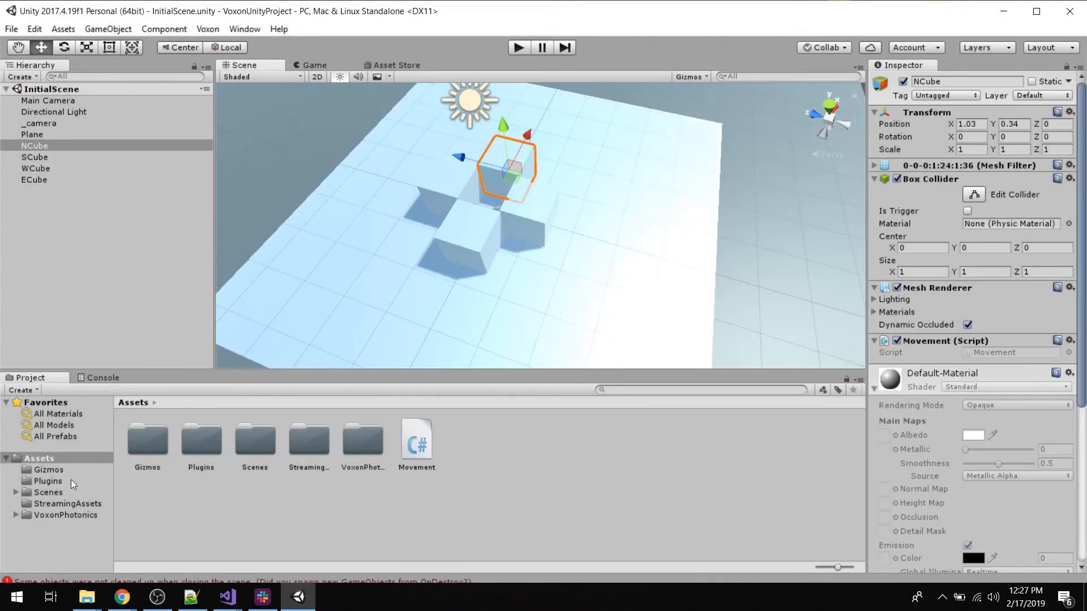
# Open the Textures folder under VoxonPhotonics > Materials in the project assets.
pyautogui.click(16, 514)
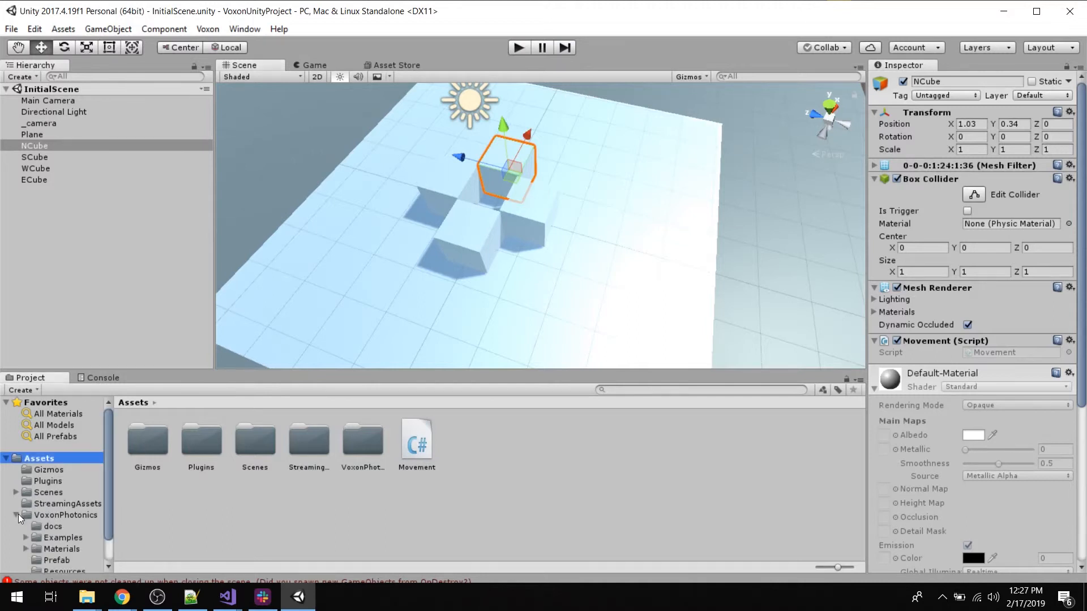
pyautogui.click(65, 516)
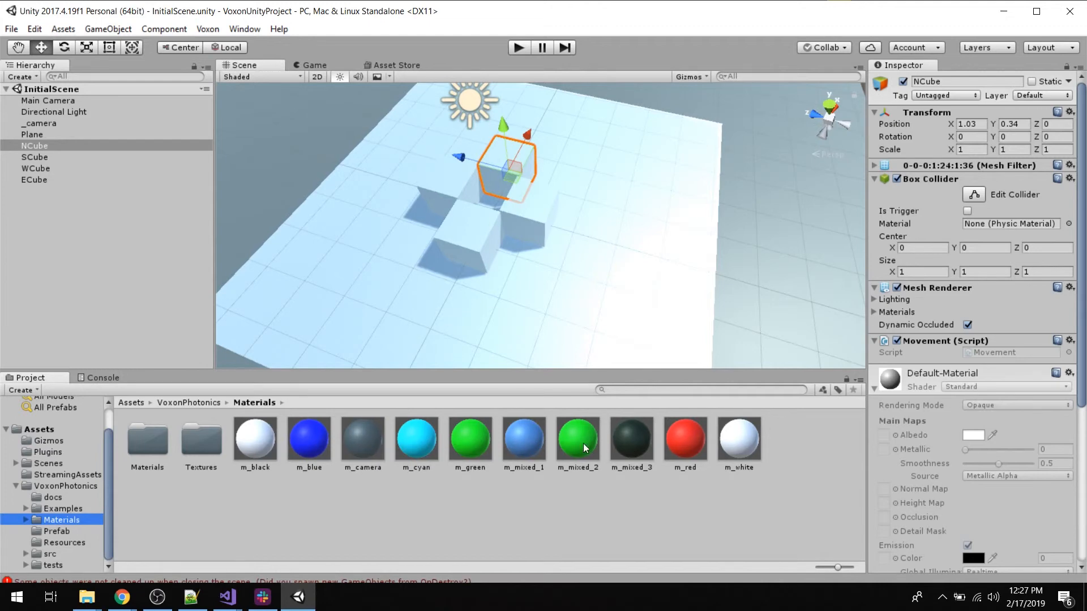
pyautogui.click(525, 487)
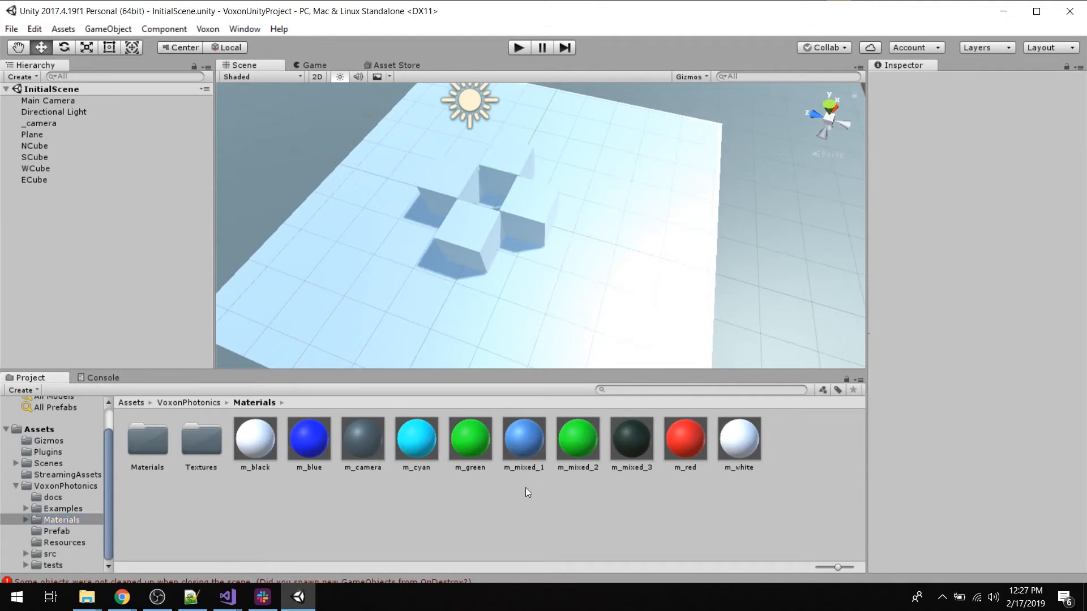
pyautogui.doubleClick(147, 444)
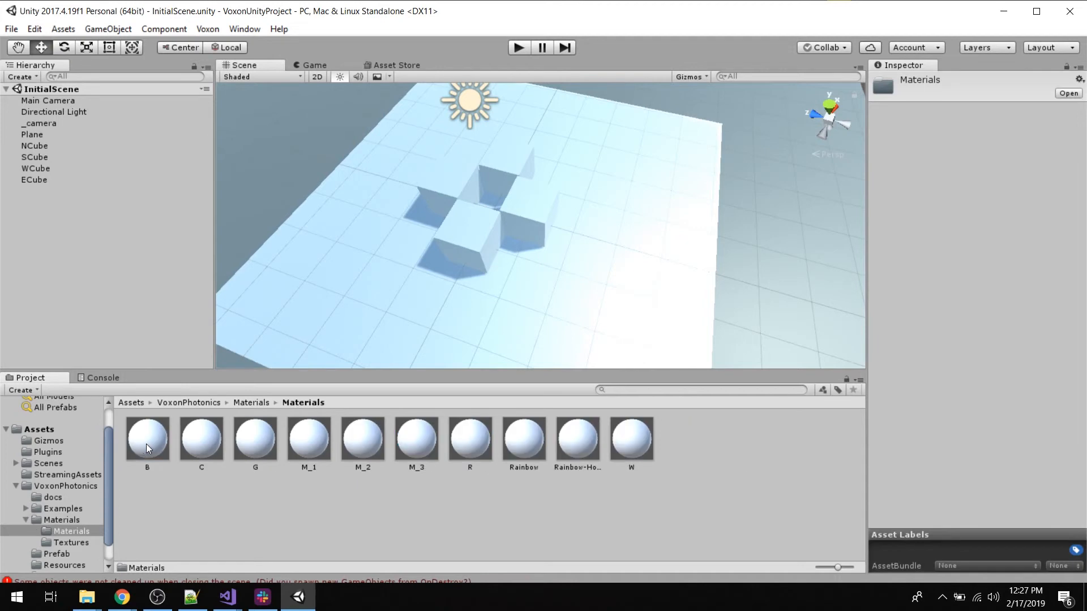
pyautogui.click(66, 543)
# Apply textures B, C, G and R to NCube, SCube, WCube and ECube respectively, save the scene and test it in the simulator.
pyautogui.moveTo(89, 327); pyautogui.dragTo(40, 150)
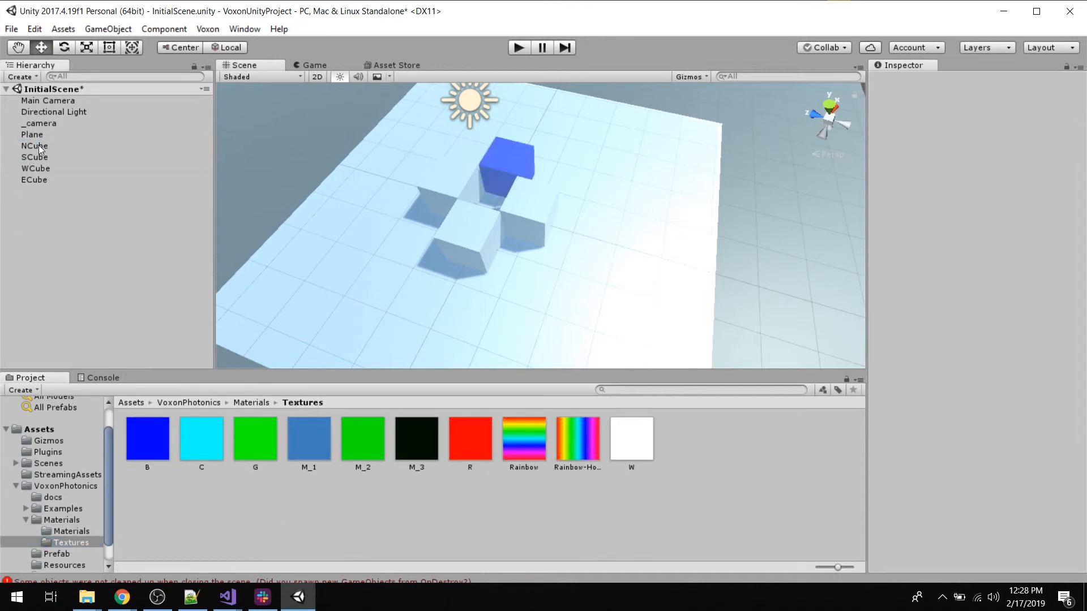
pyautogui.moveTo(204, 447); pyautogui.dragTo(48, 161)
pyautogui.moveTo(263, 457); pyautogui.dragTo(42, 169)
pyautogui.moveTo(470, 444); pyautogui.dragTo(53, 182)
pyautogui.hotkey('ctrl', 's')
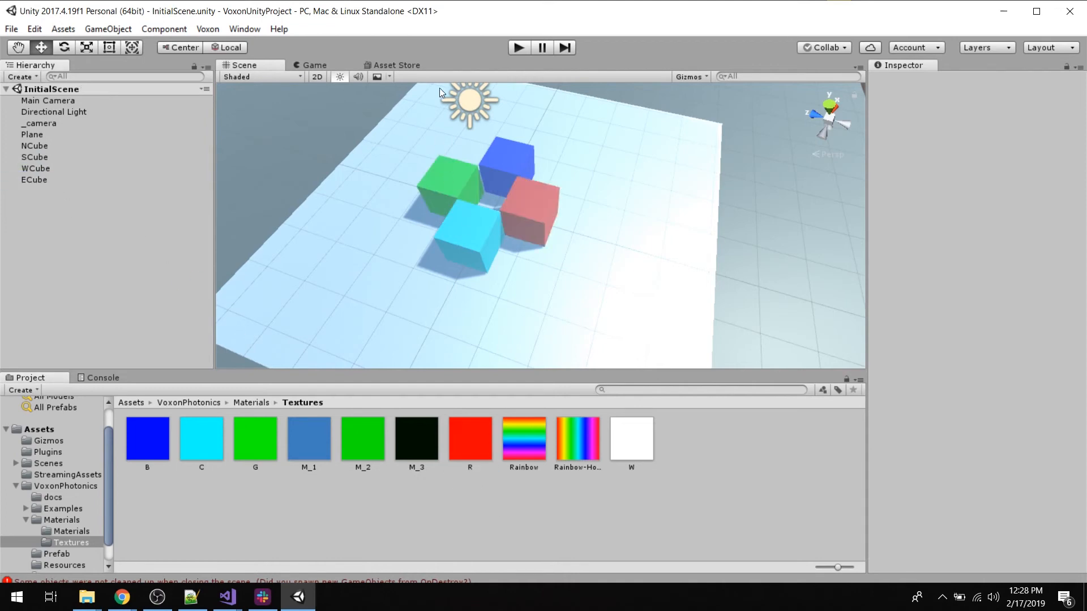
pyautogui.click(519, 48)
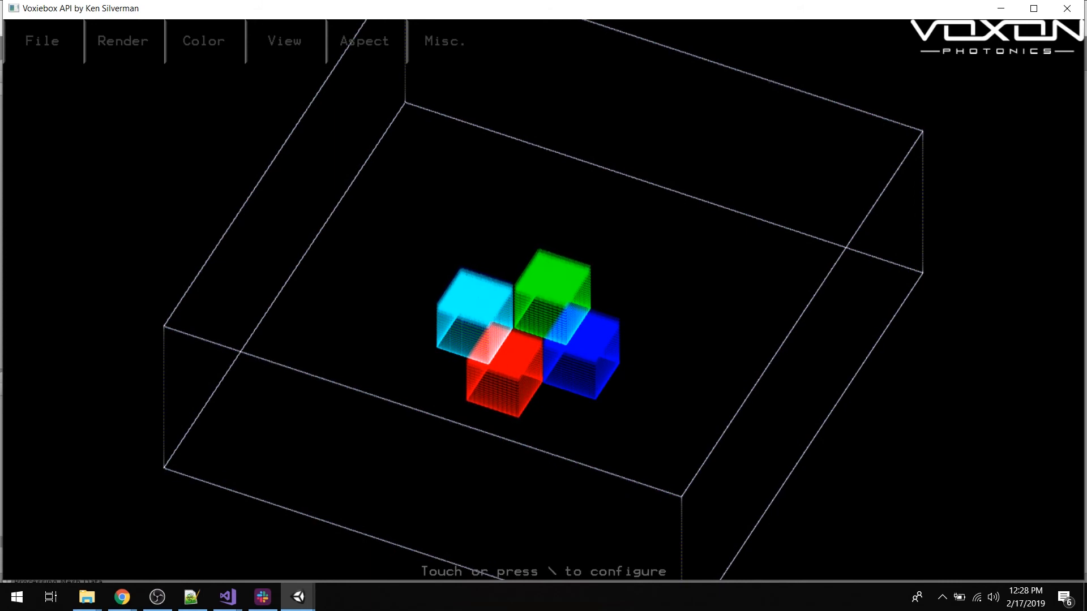
pyautogui.press('Escape')
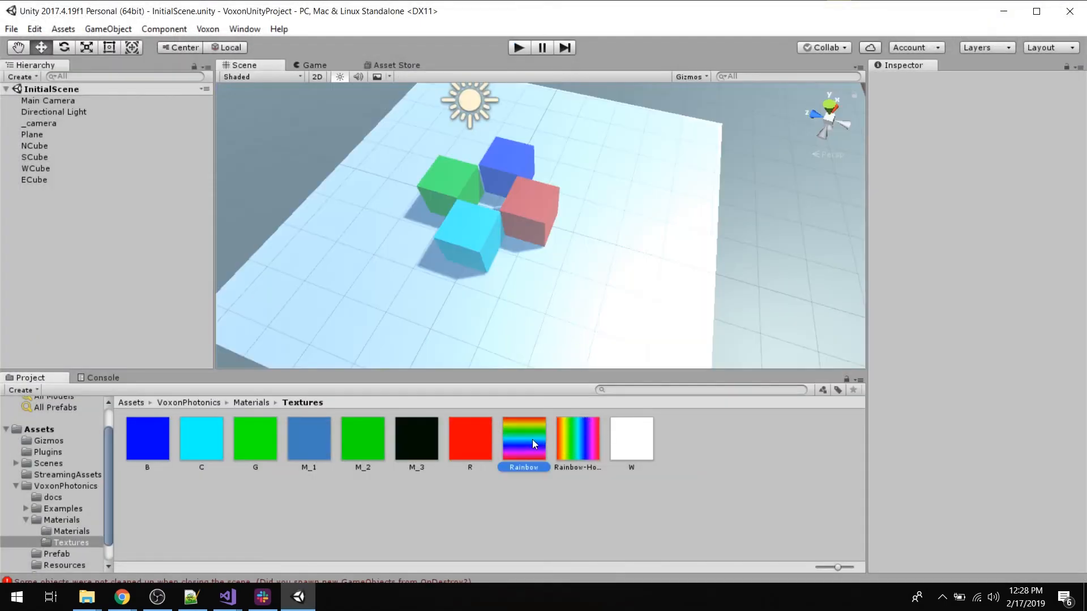
# Apply the Rainbow texture to NCube, save the scene and test it in the simulator.
pyautogui.moveTo(240, 334); pyautogui.dragTo(40, 147)
pyautogui.hotkey('ctrl', 's')
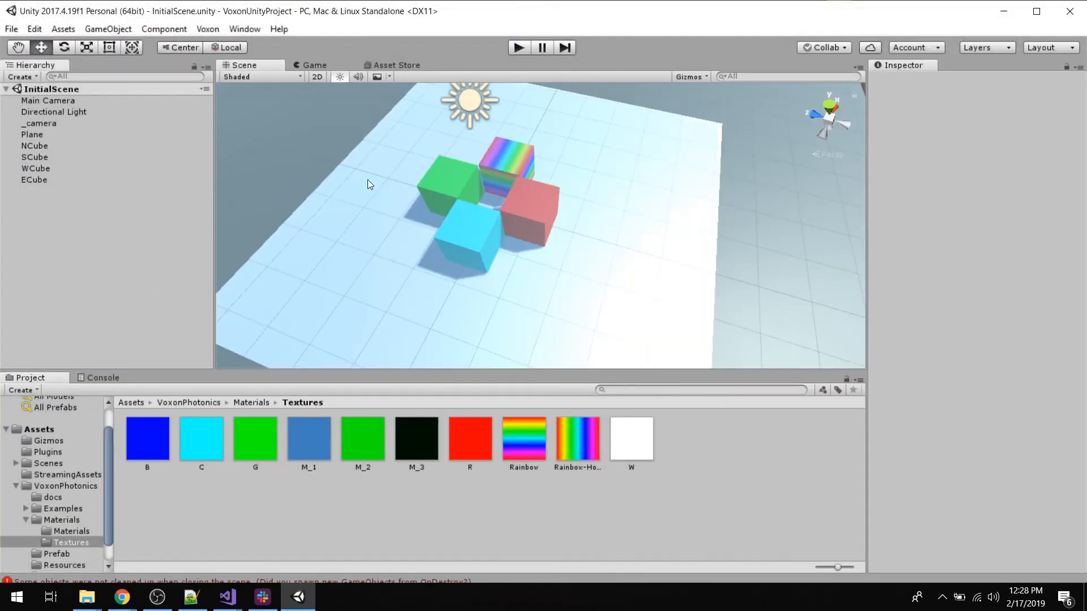
pyautogui.click(518, 48)
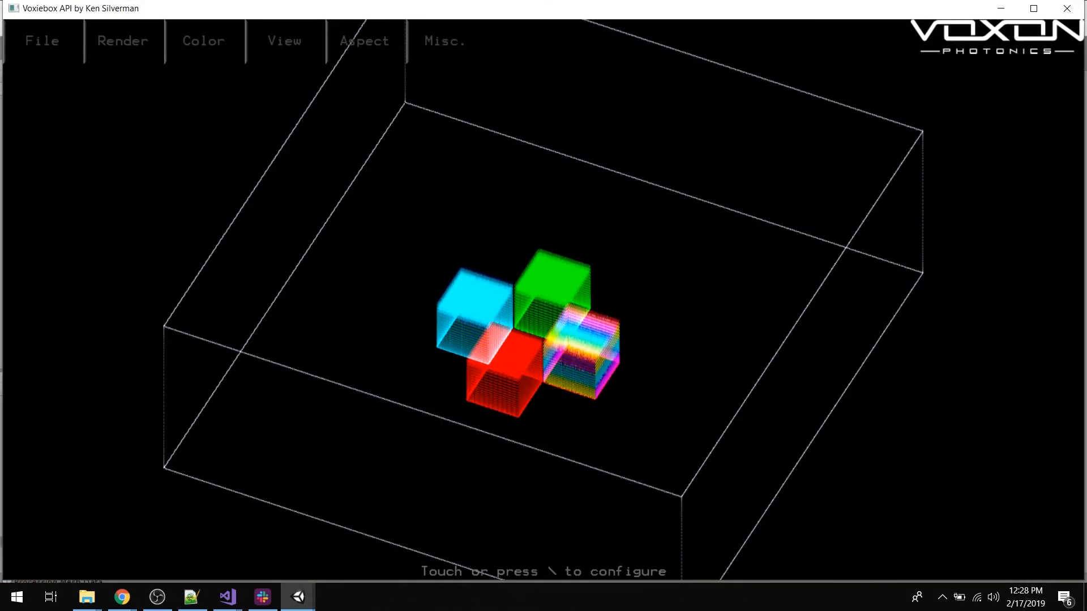
pyautogui.press('Escape')
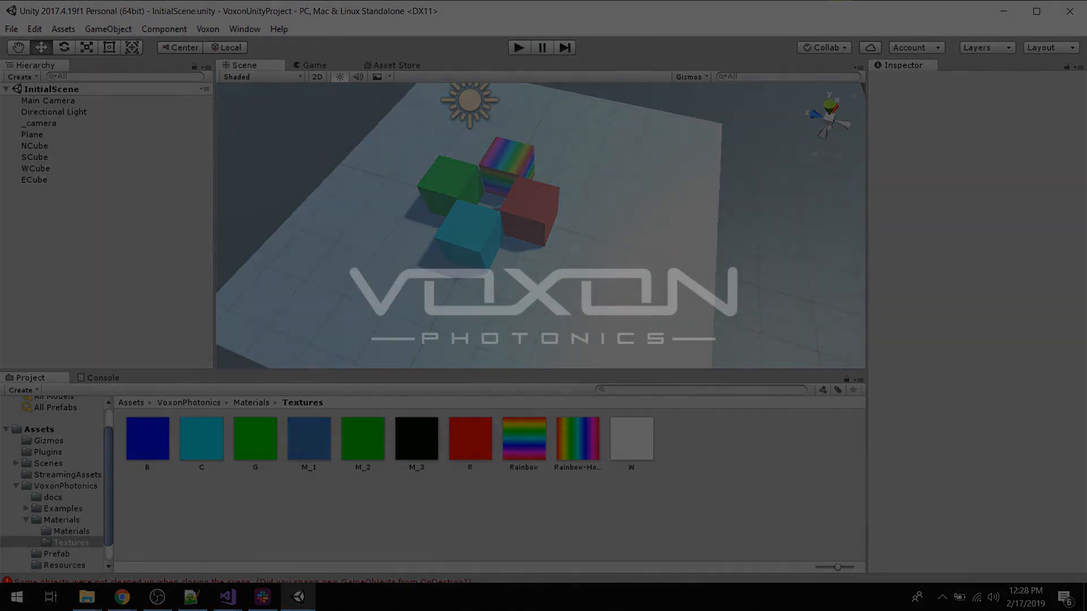